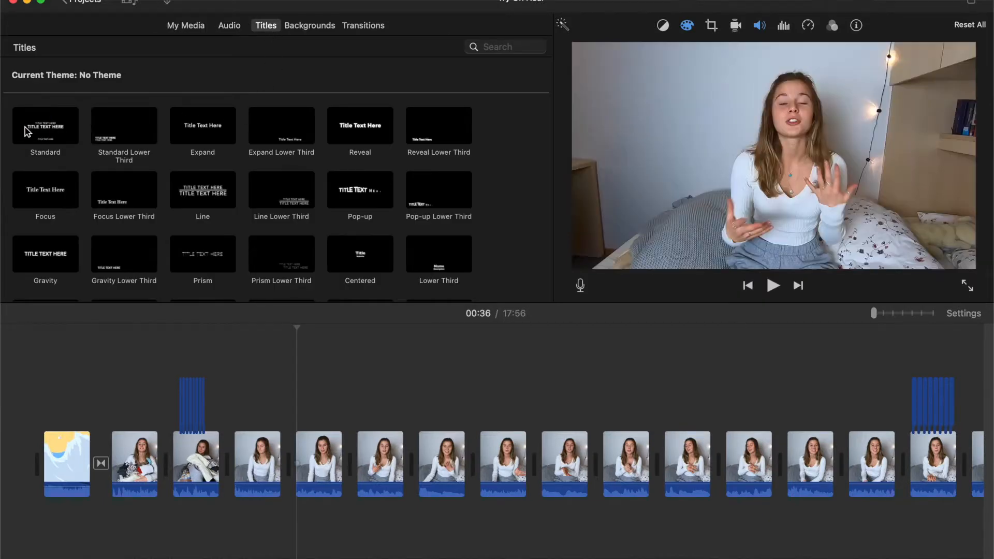
Step: Overlay a Standard title starting at the end of the fourth clip, replacing its upper placeholder text with "K" in a different font
drag(60, 126, 275, 415)
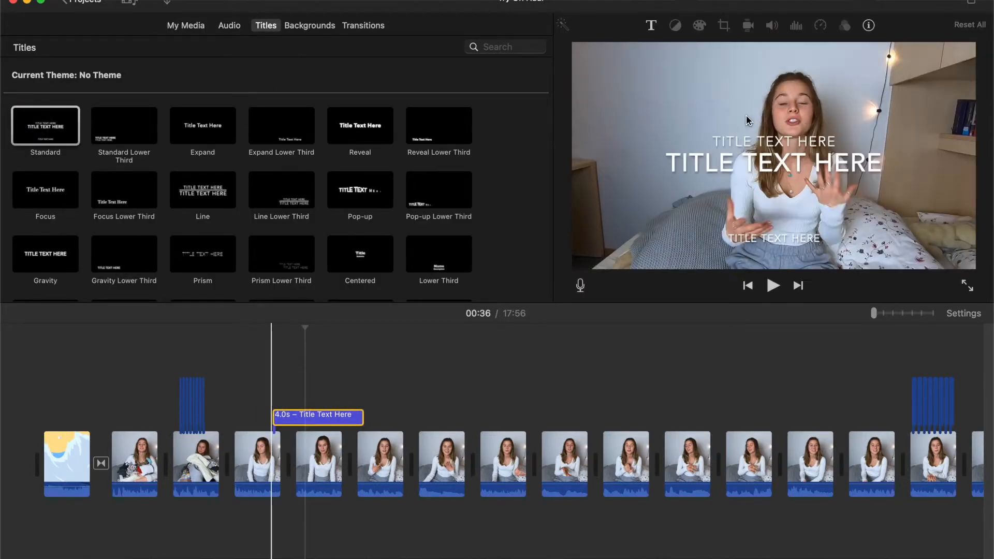
key(BackSpace)
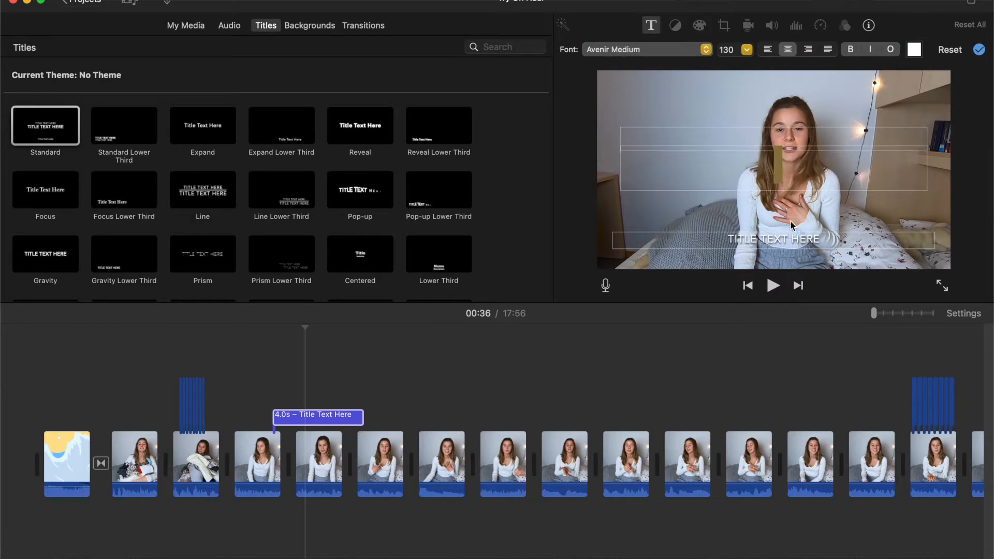
click(629, 54)
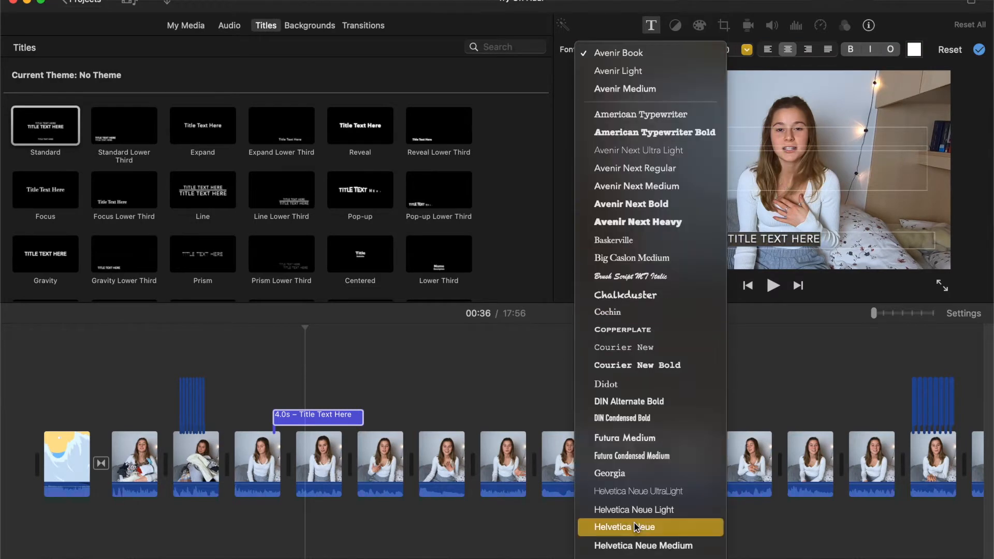
click(647, 557)
text(K)
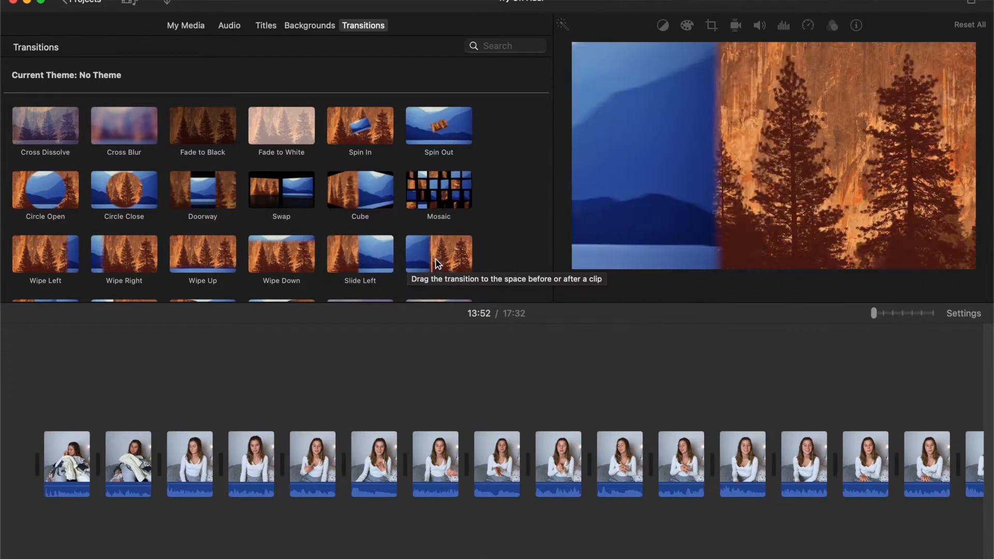
Step: Add Cross Dissolve transitions at the start of the movie, before the empty-bed clip at 17:00 and after the last clip
drag(57, 129, 24, 469)
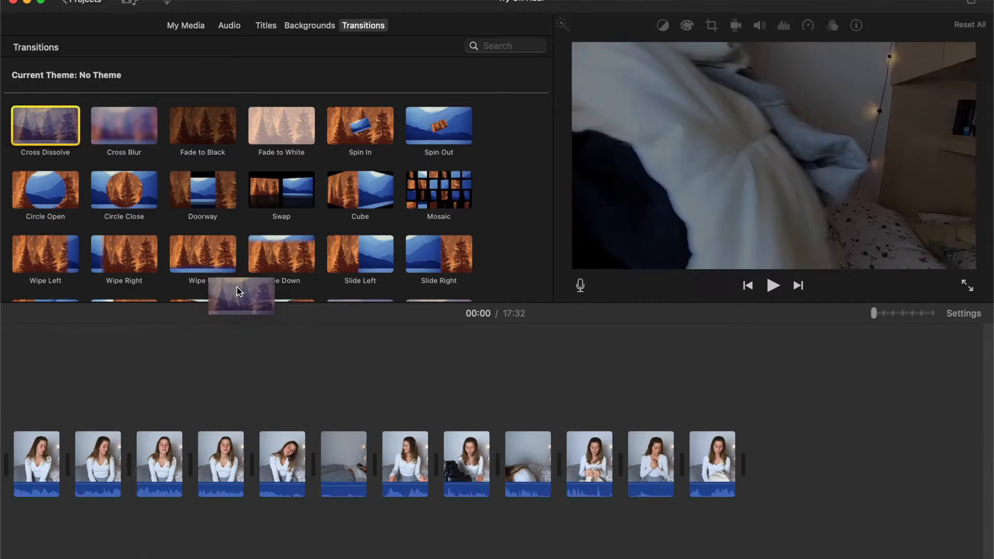
drag(239, 292, 278, 369)
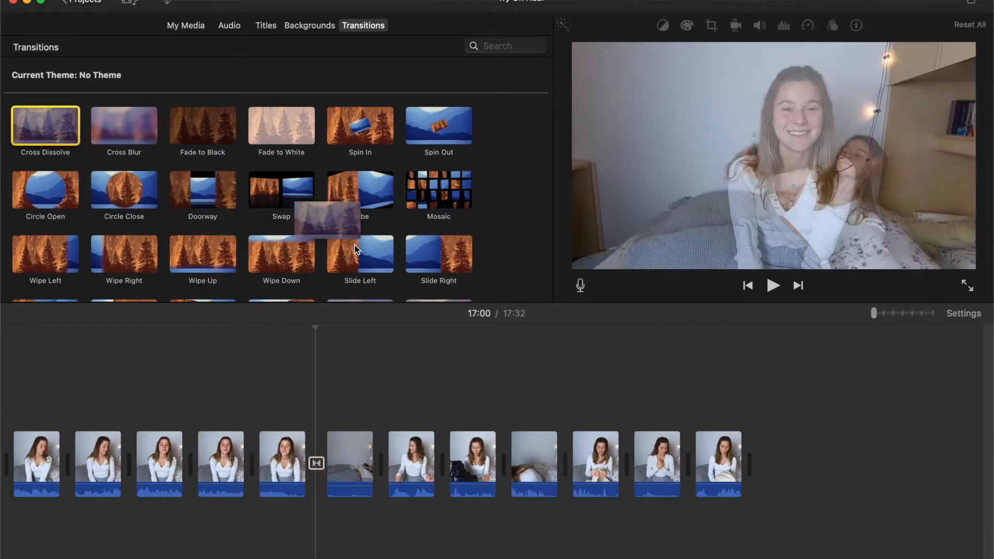
drag(356, 250, 779, 454)
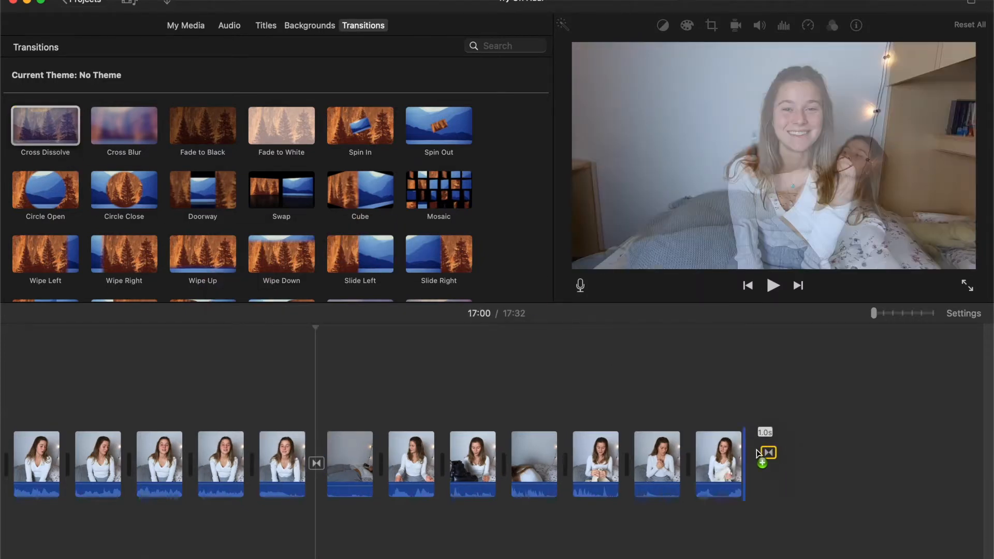
click(712, 408)
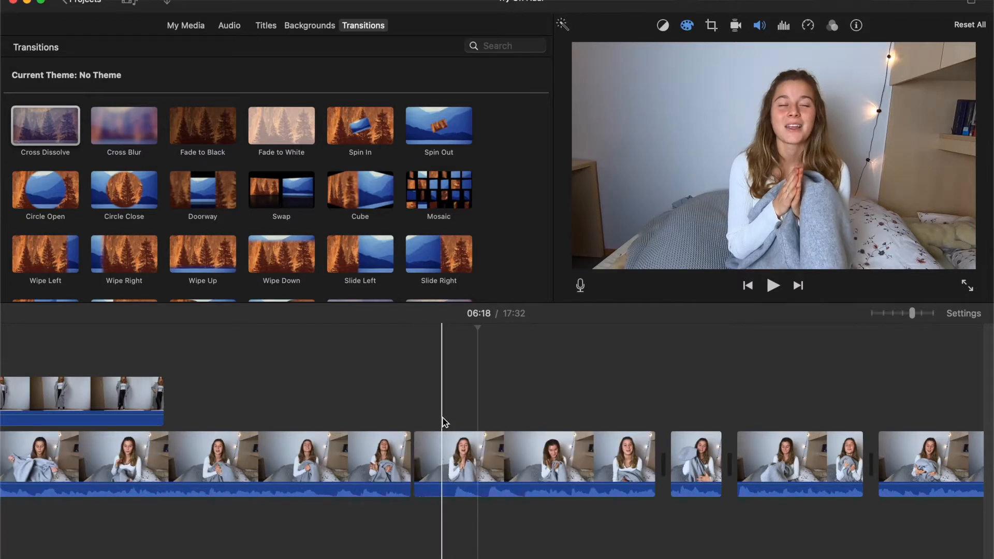
Step: Split the main clip around 06:17 and give the short section a Ken Burns zoom ending on the face
key(super+b)
click(712, 24)
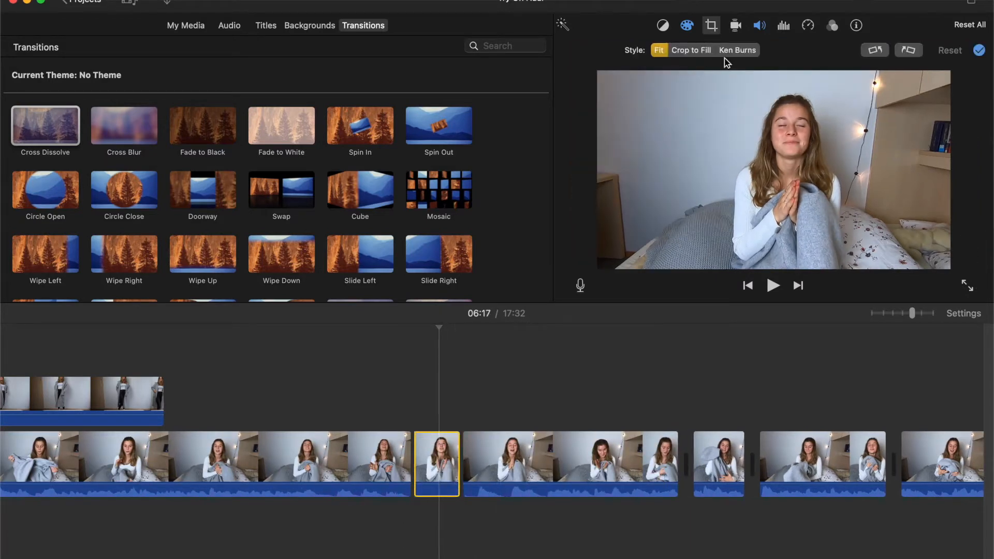
drag(630, 246, 740, 188)
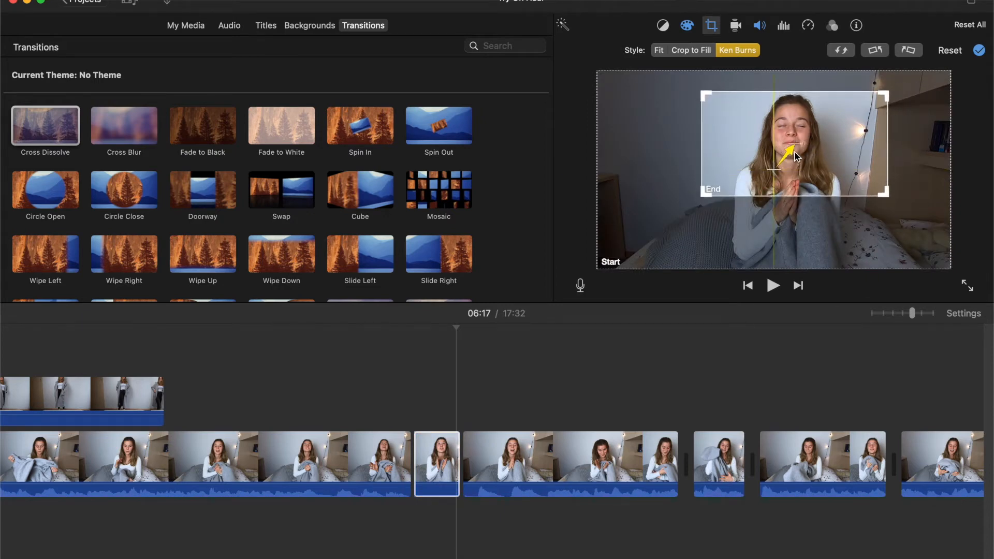
click(979, 50)
Step: Play back the Ken Burns section around 06:17 from just before the cut to check the zoom
key(space)
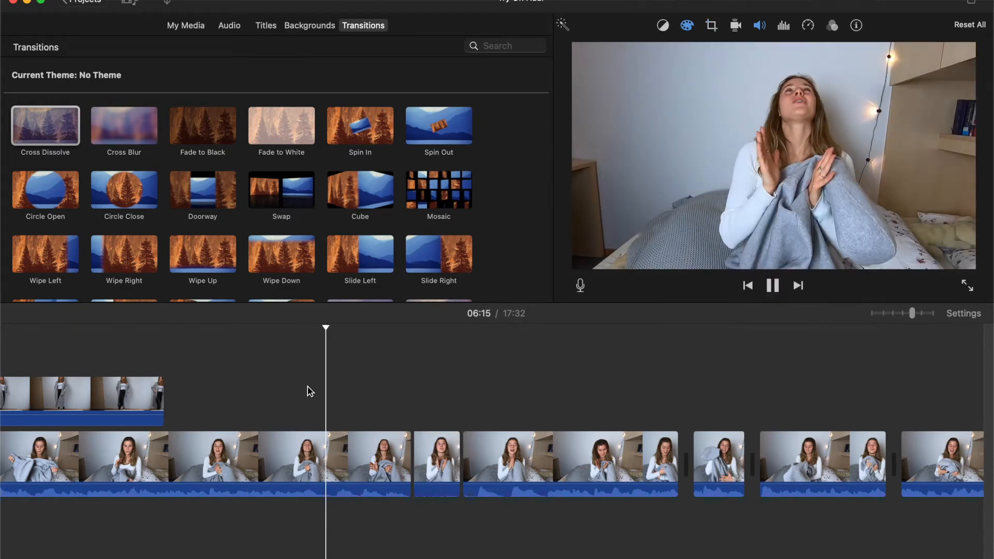
key(space)
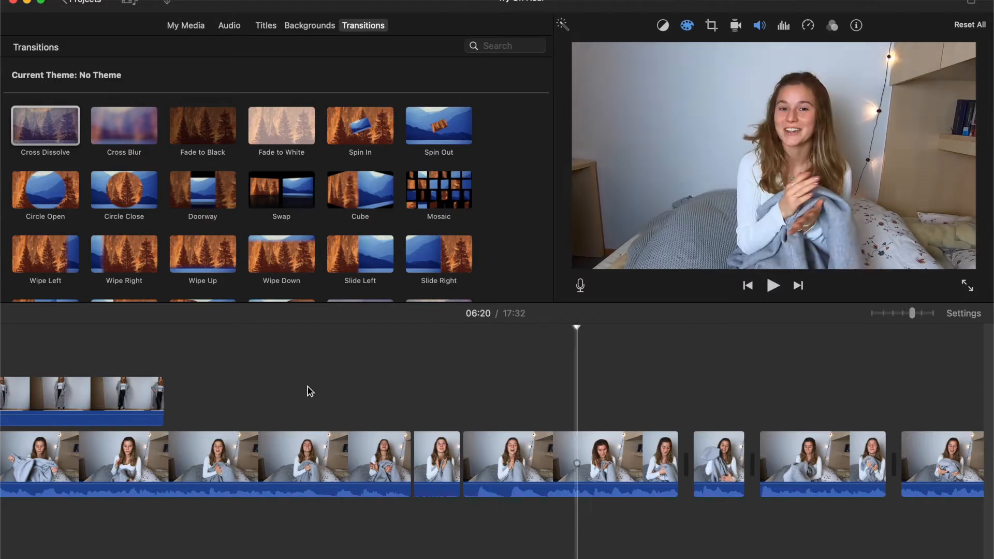
click(341, 397)
key(space)
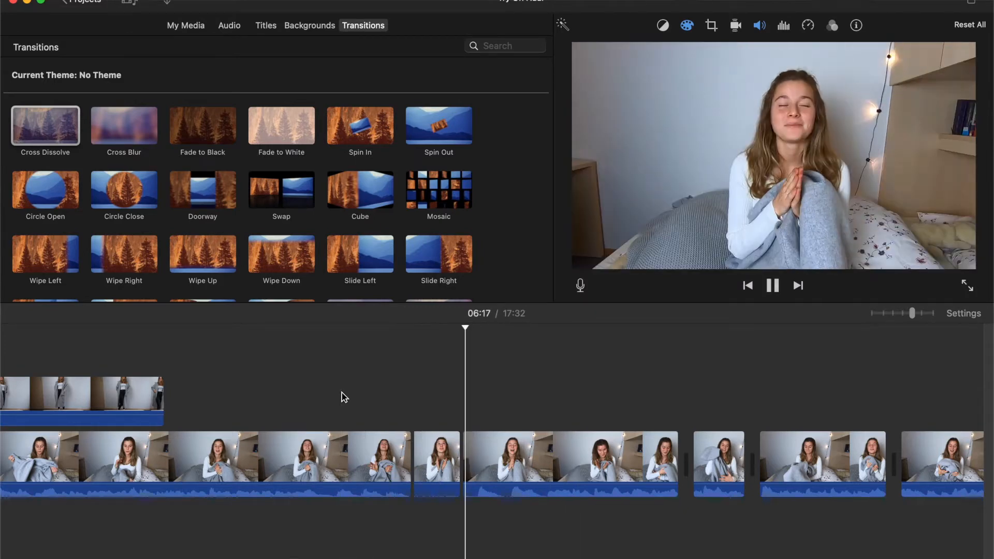
key(space)
Step: Undo the Ken Burns zoom on the short section around 06:17
key(super+z)
key(super+z)
key(super+z)
key(super+z)
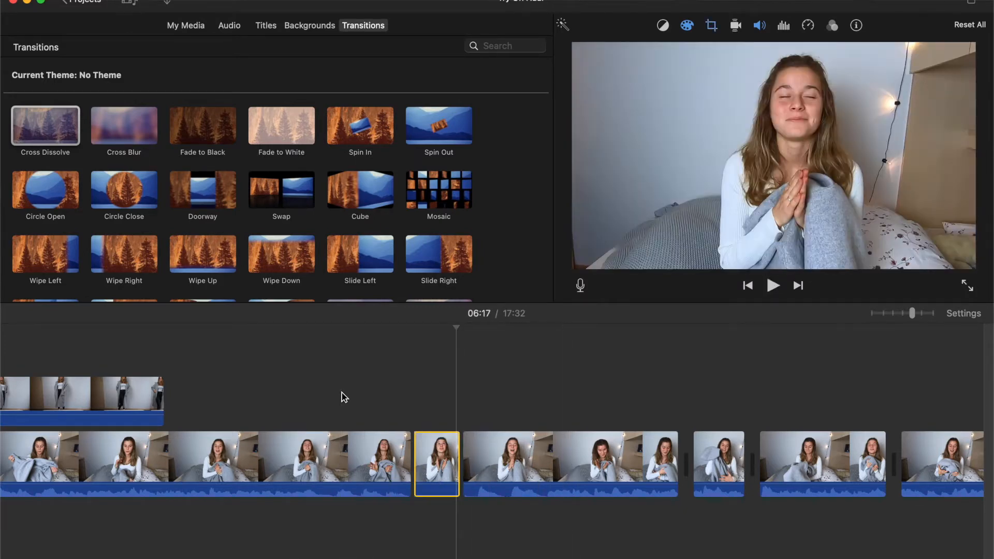
Step: Cut a 0.9 s section around 06:17, apply a Ken Burns zoom ending on the upper body, and play it back
key(super+b)
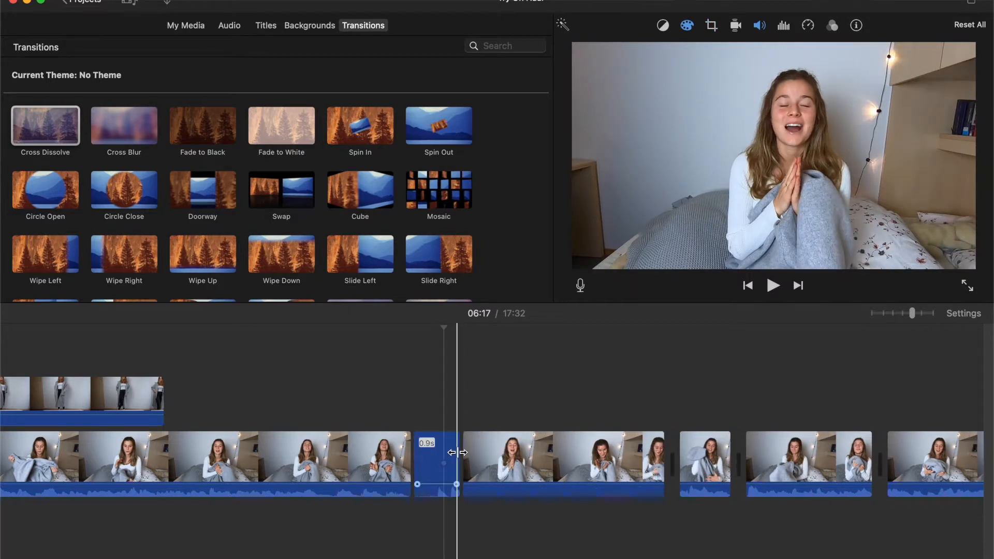
click(438, 448)
click(711, 25)
click(738, 50)
drag(628, 253, 721, 197)
drag(805, 147, 781, 164)
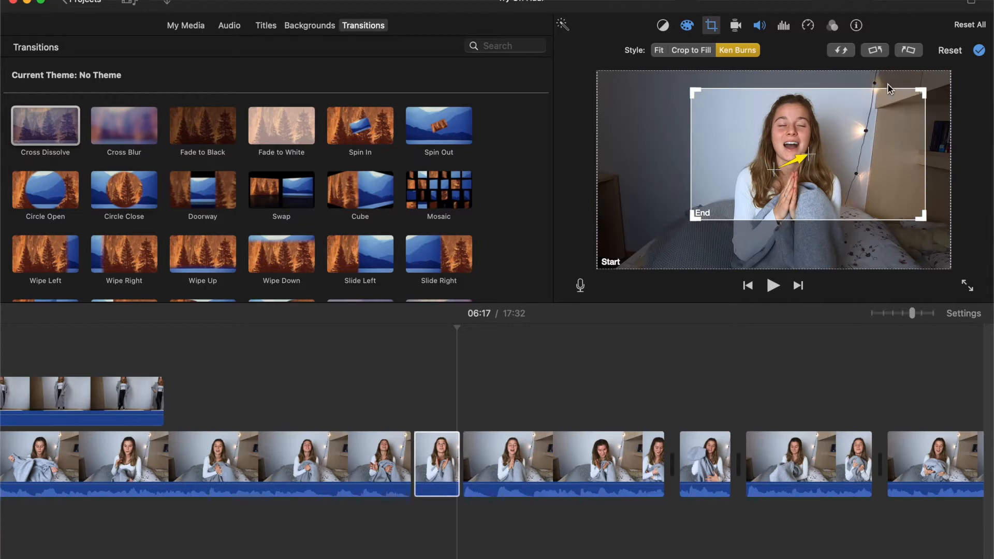
click(979, 50)
click(363, 373)
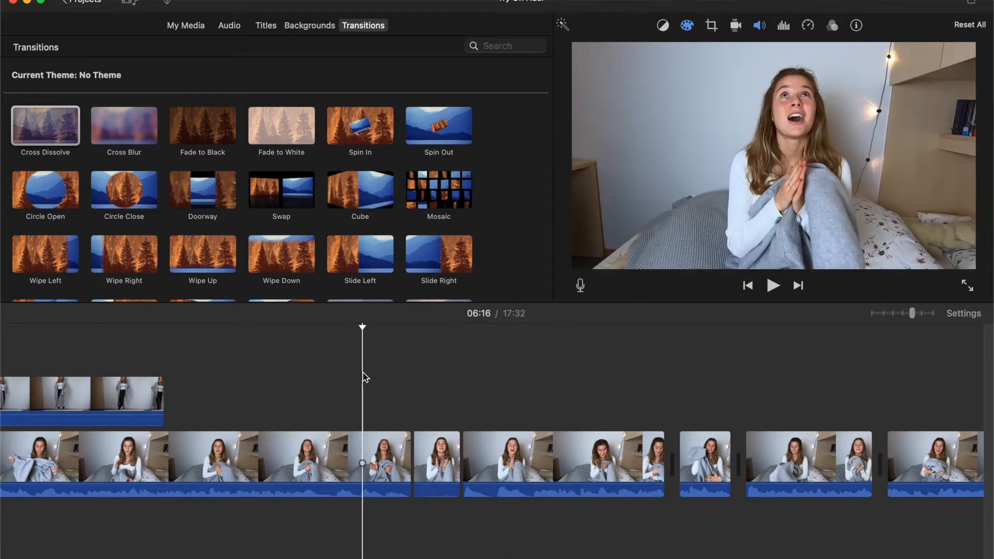
key(space)
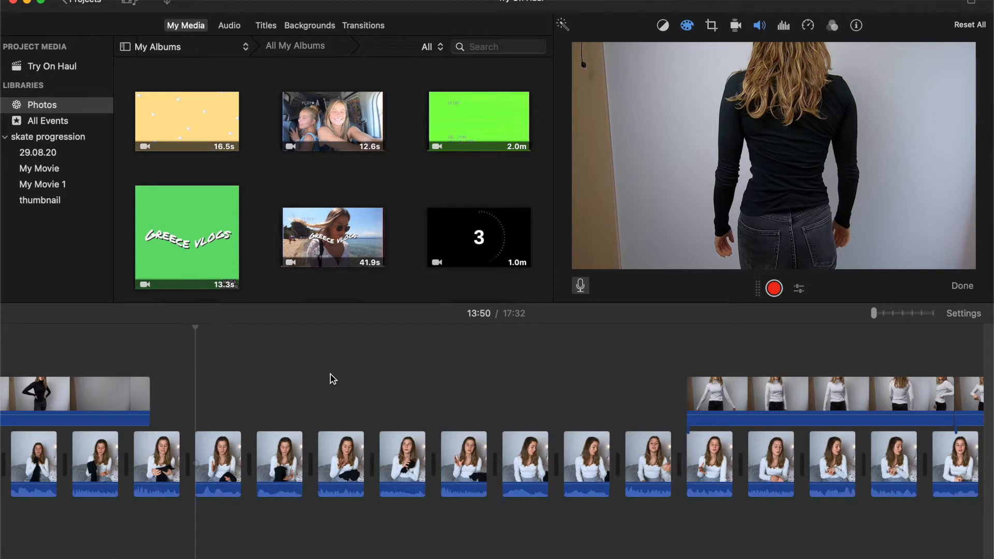
Step: Record a voiceover of about 6 s from 13:50, split it, and move its 3.9 s piece earlier
key(space)
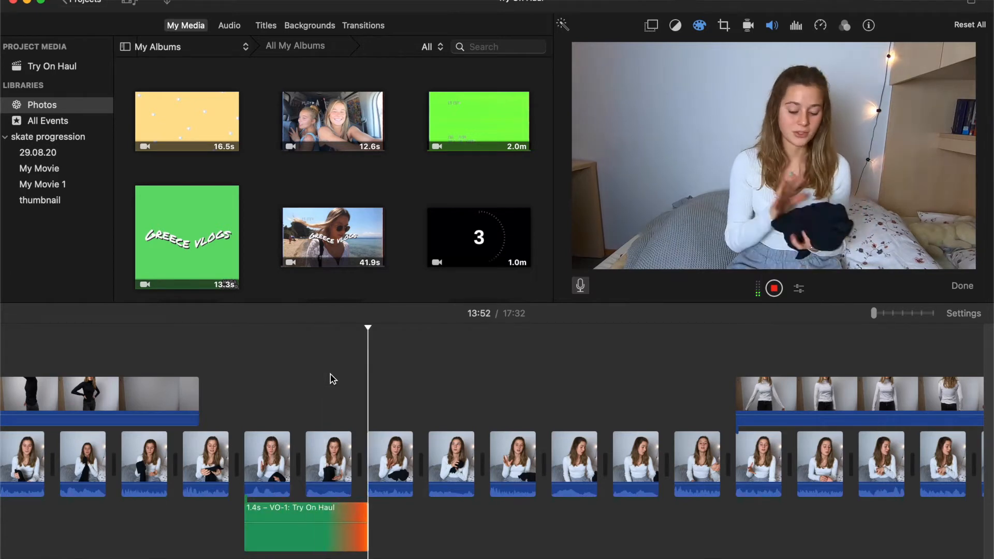
click(780, 292)
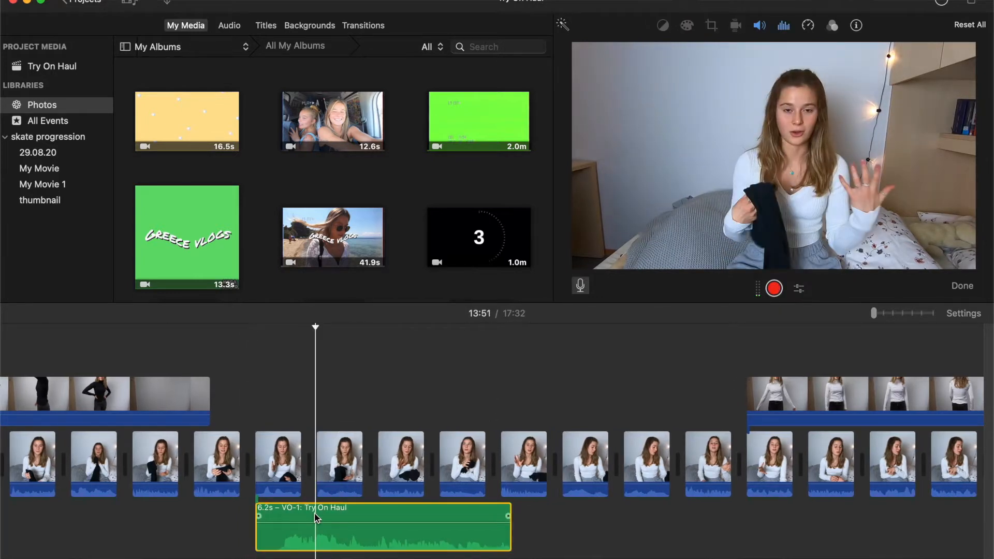
click(368, 510)
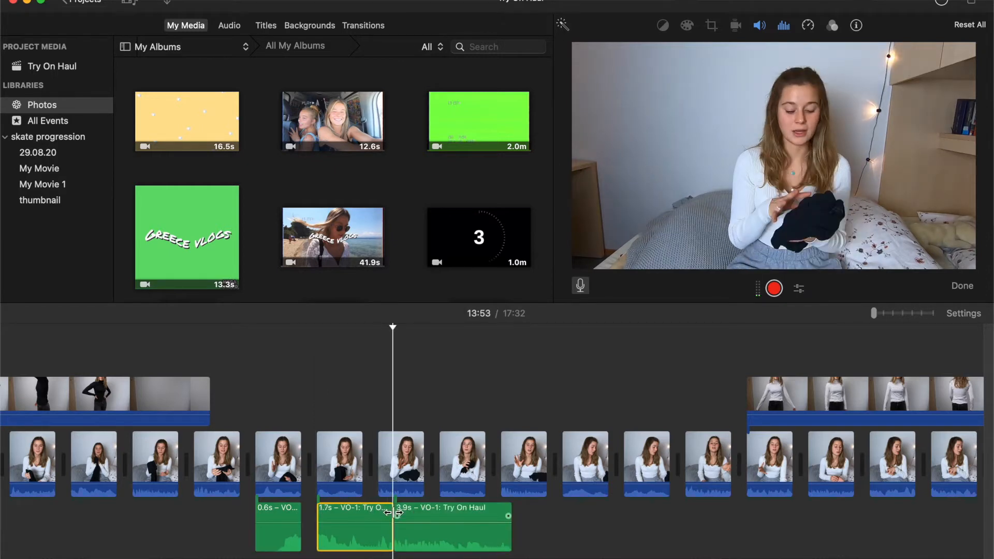
drag(394, 538, 341, 536)
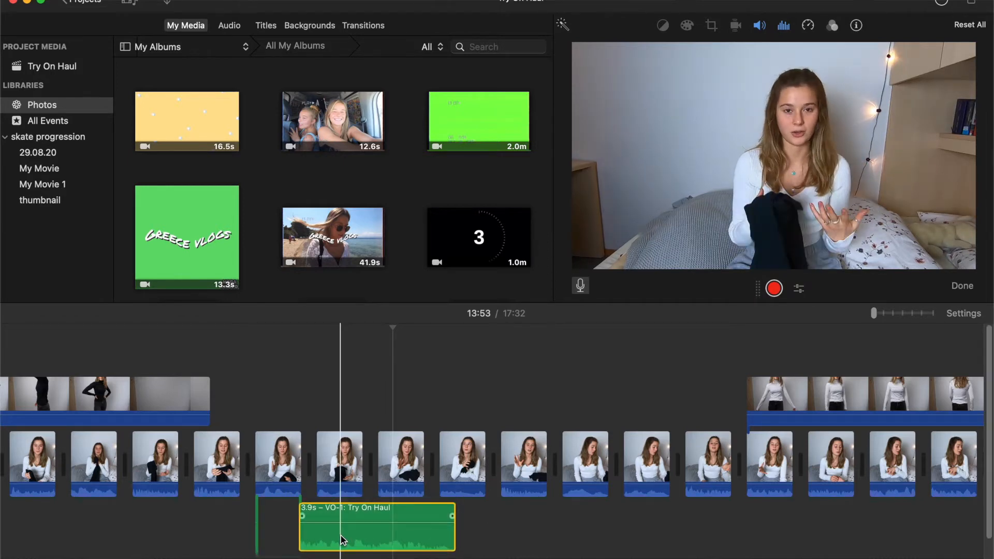
scroll(345, 537, down, 3)
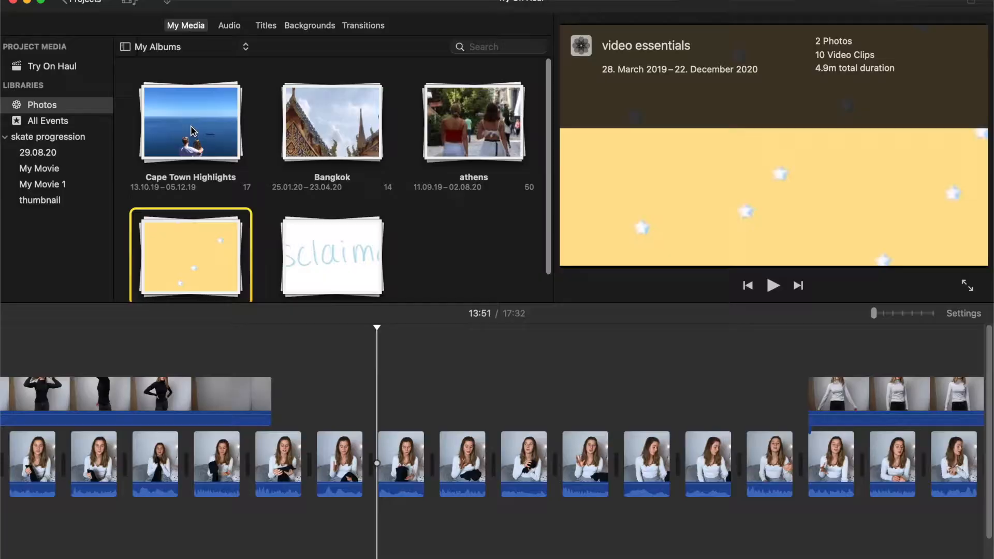
Step: Open the Cape Town Highlights album and overlay the yellow-frame Table Mountain photo above the main clips at about 13:50
click(195, 131)
double_click(199, 135)
scroll(268, 253, down, 3)
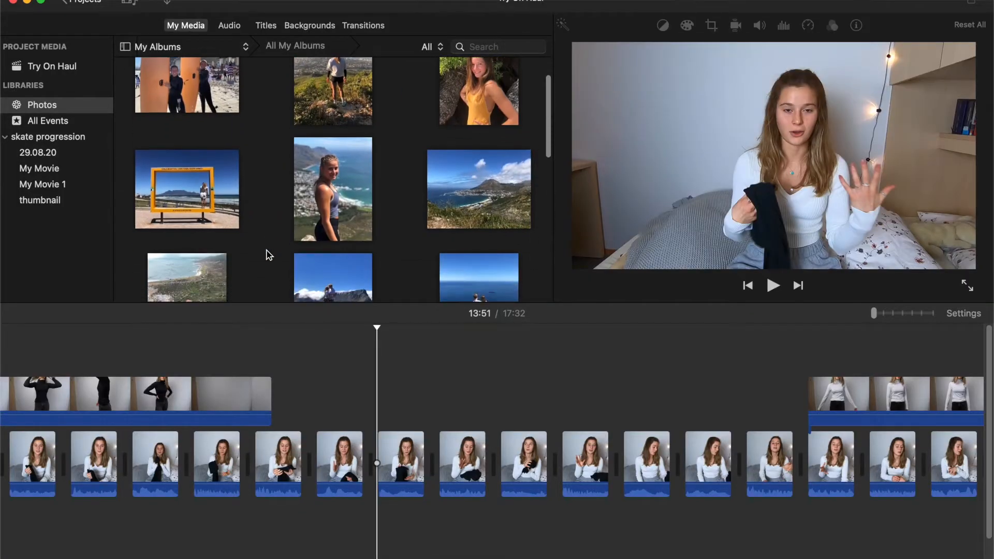
drag(189, 187, 342, 398)
Step: Overlay the photo of the couple on the mountain peak and the seaside rock photo, spaced apart after the yellow-frame photo
scroll(315, 243, down, 3)
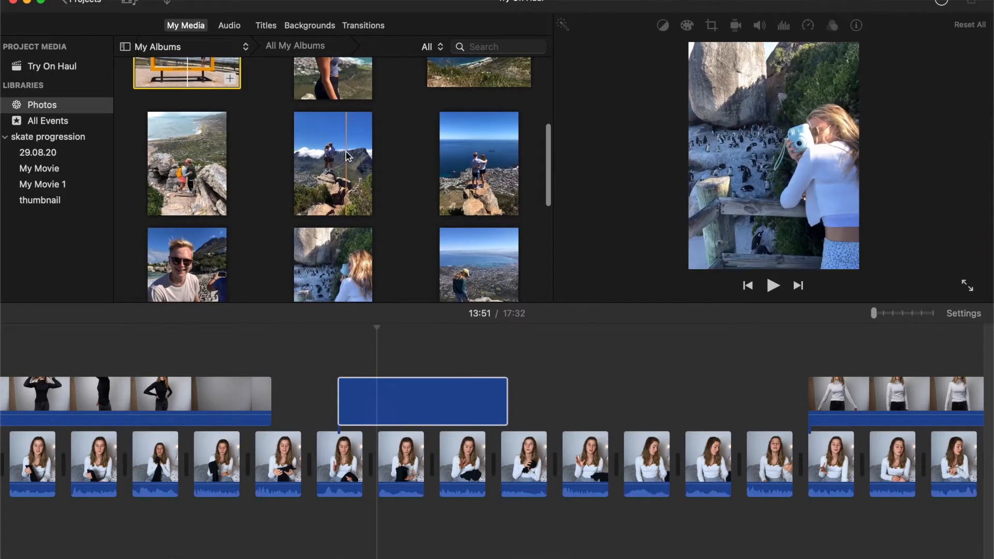
drag(345, 151, 516, 345)
drag(534, 395, 538, 398)
click(578, 402)
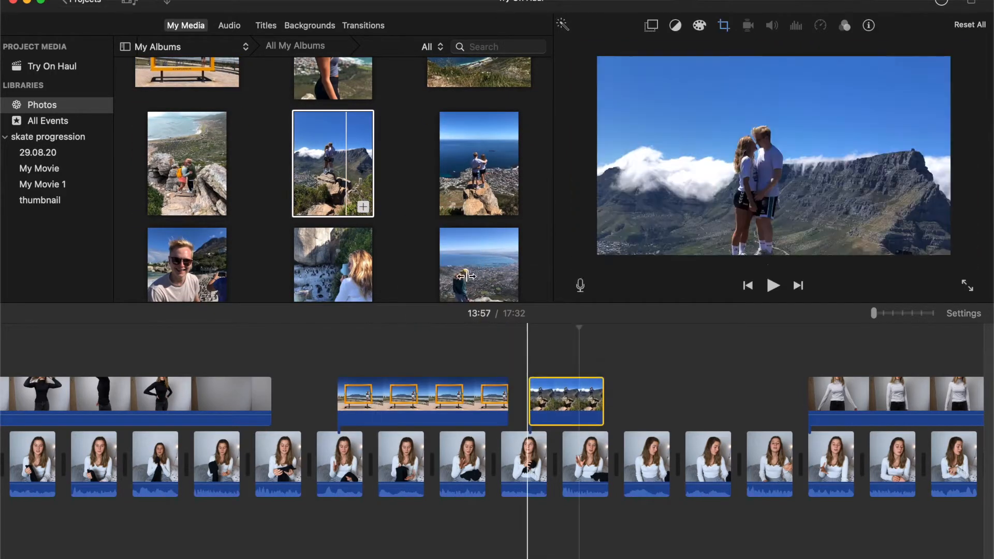
scroll(528, 160, down, 5)
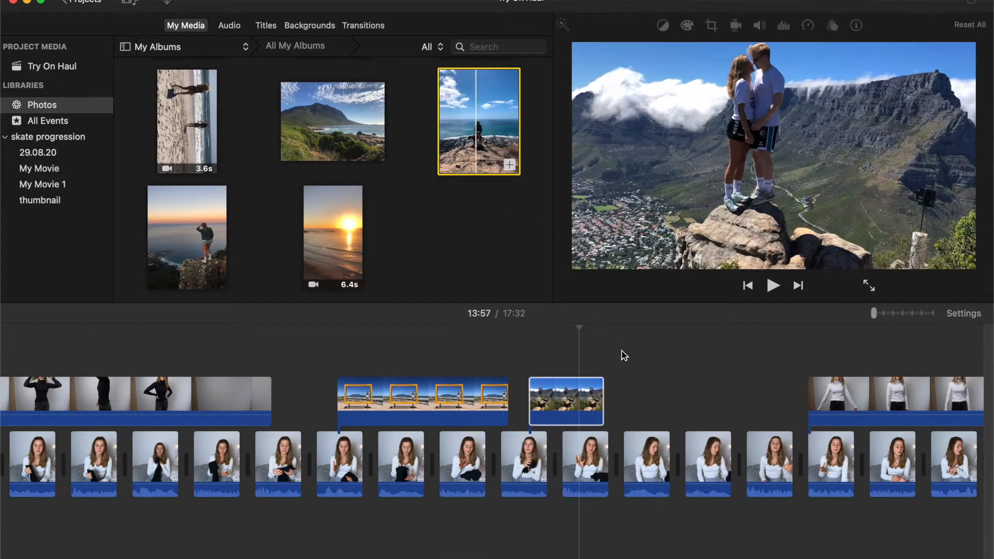
drag(489, 161, 642, 395)
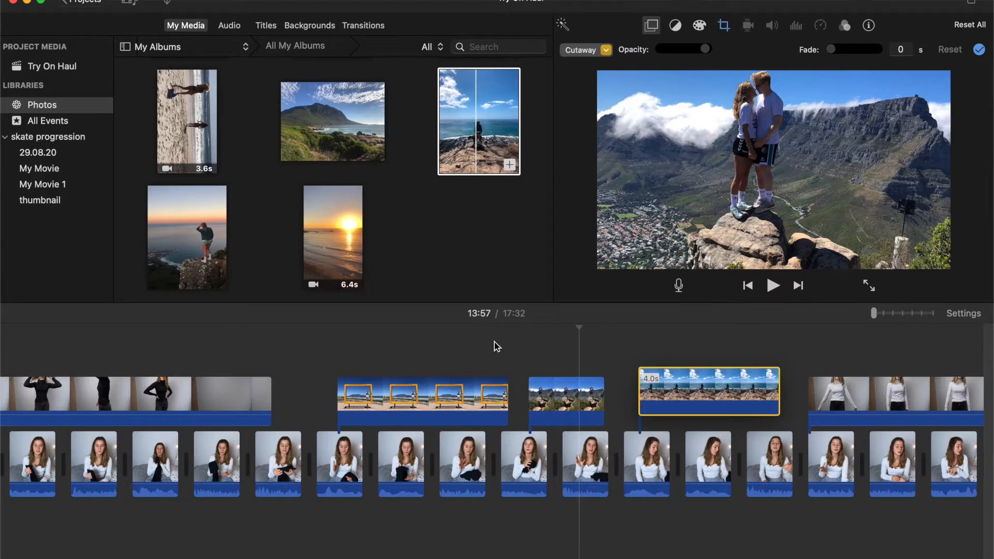
click(455, 336)
Step: Set all three overlaid Cape Town photos to Picture in Picture
scroll(435, 344, right, 1)
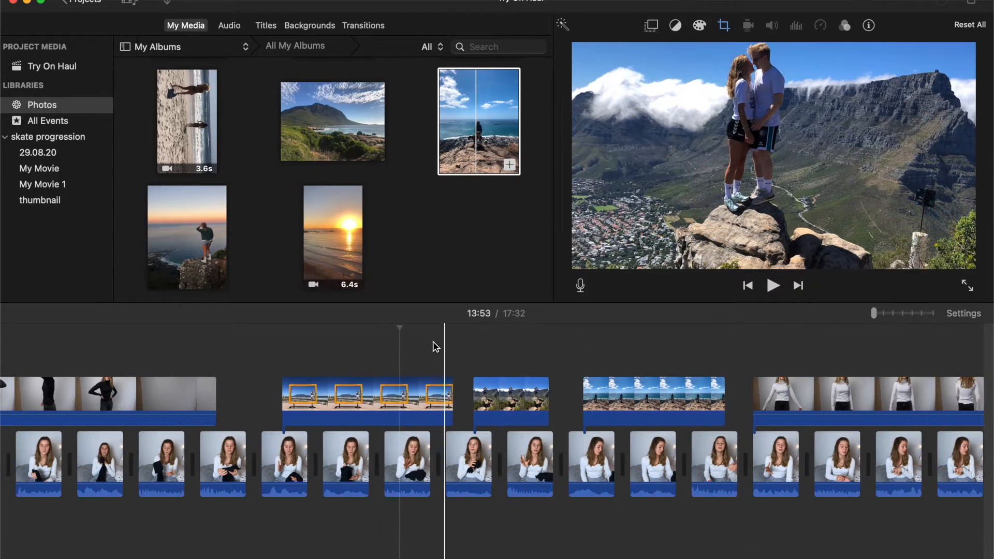
scroll(435, 346, right, 1)
drag(370, 344, 643, 393)
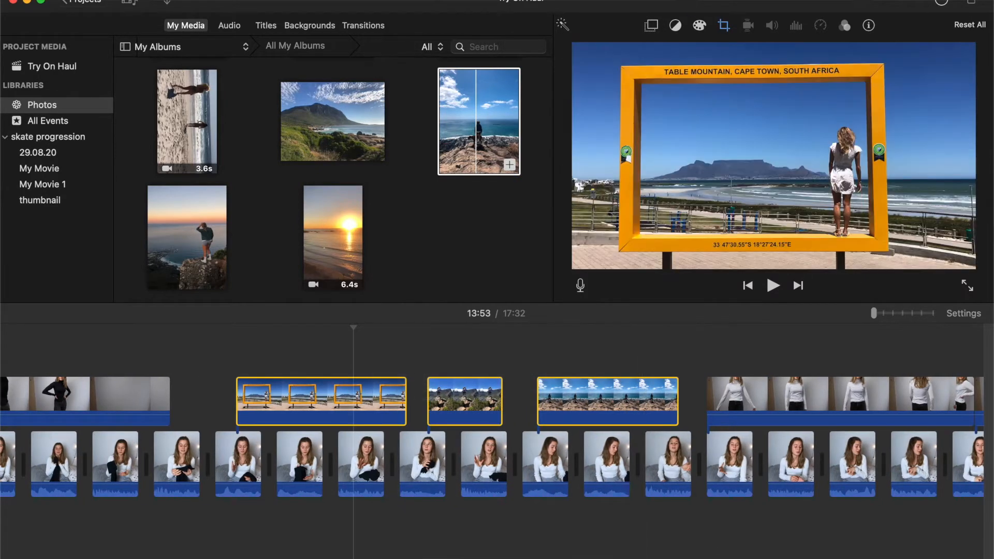
click(724, 26)
click(659, 52)
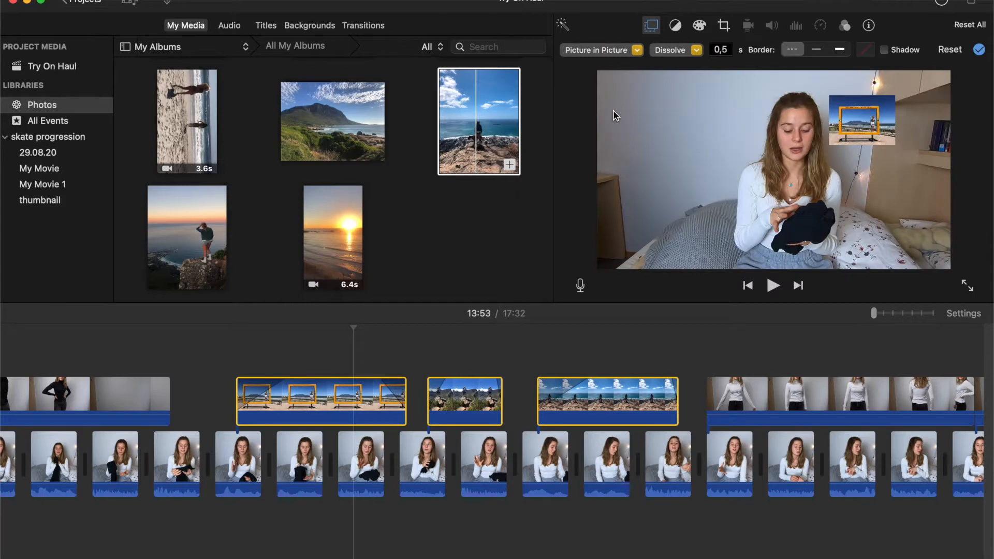
Step: Enlarge the yellow-frame photo's inset and move it to the upper-left corner of the video frame
click(361, 399)
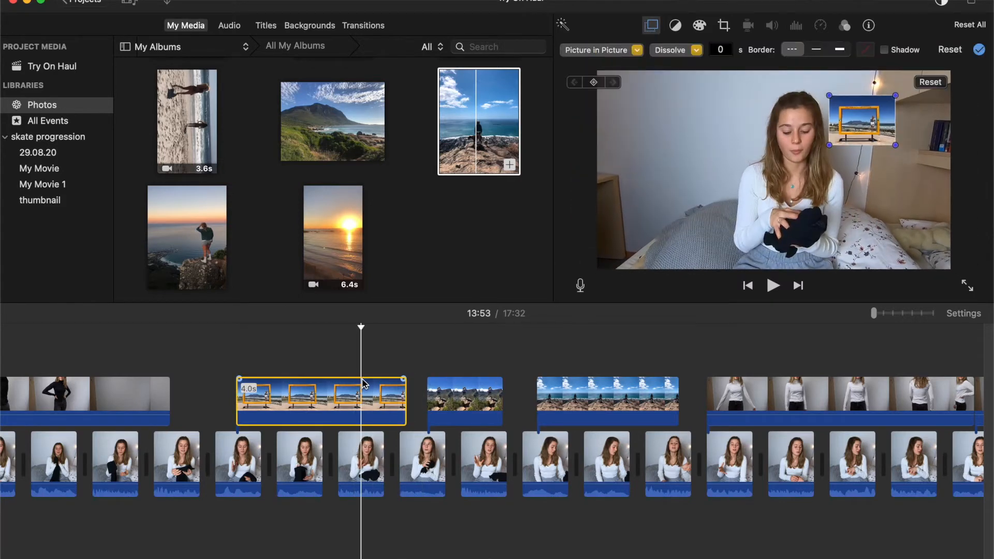
drag(812, 158, 696, 149)
drag(708, 140, 705, 141)
drag(778, 203, 731, 168)
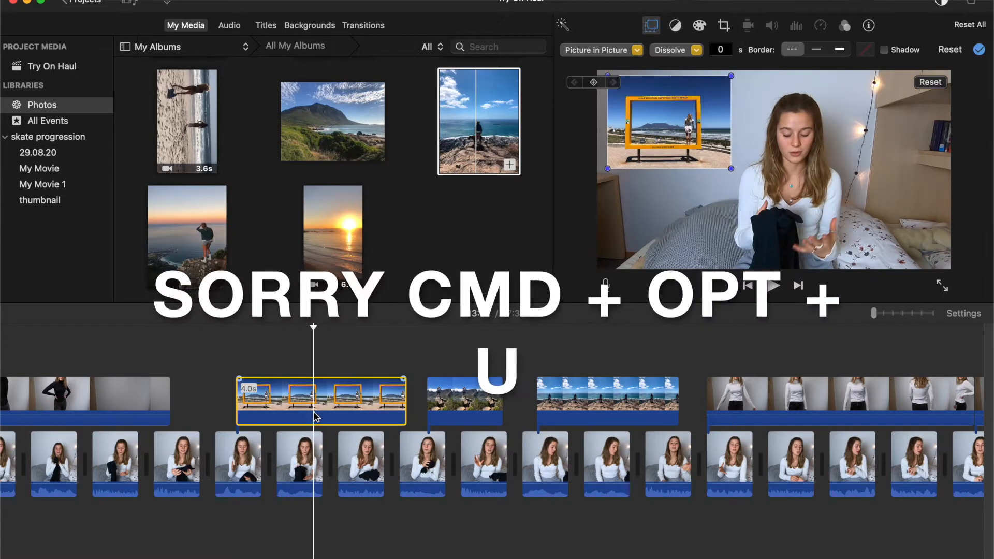
Step: Apply the yellow-frame photo's inset size and position to the mountain-peak photo
click(460, 395)
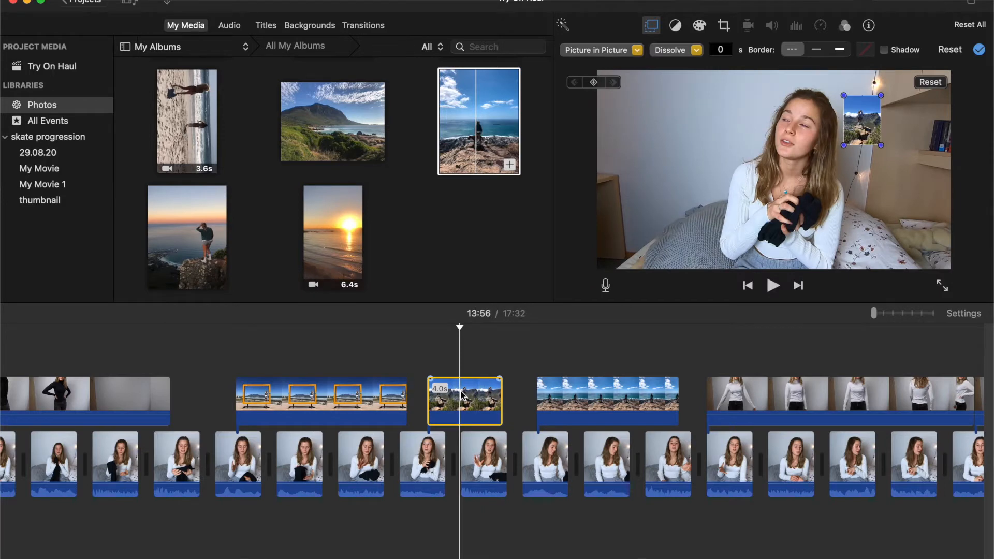
key(alt+super+u)
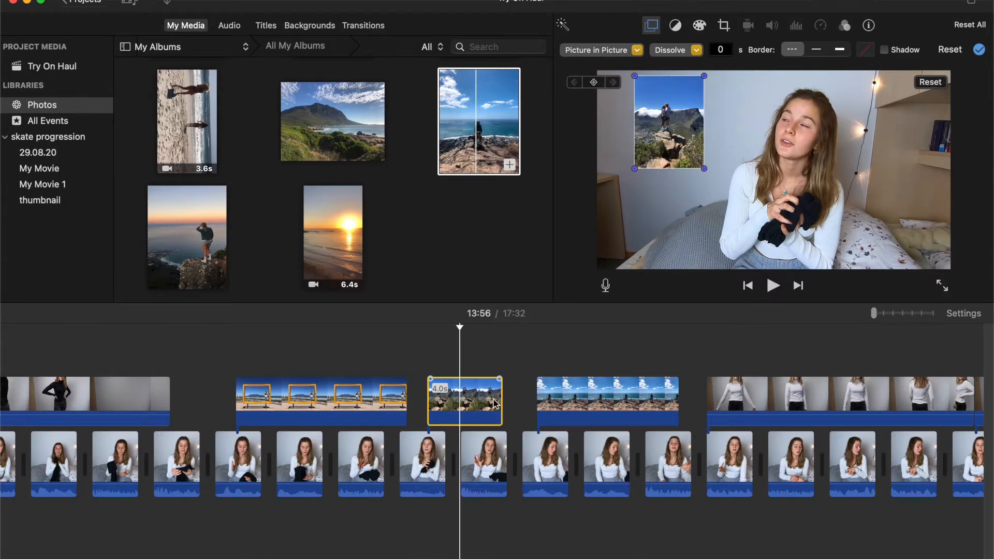
Step: Apply the copied inset size and position to the seaside rock photo
click(600, 404)
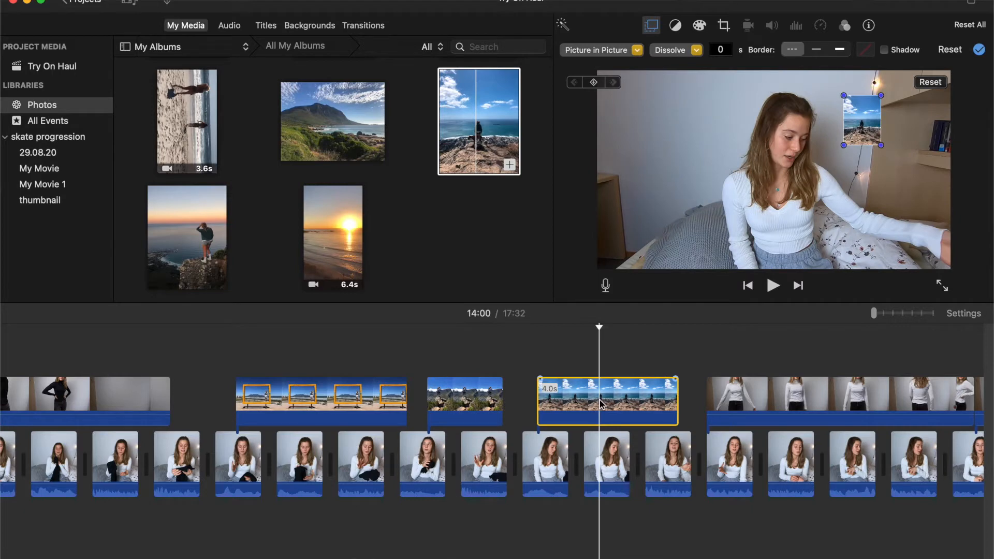
key(alt+super+u)
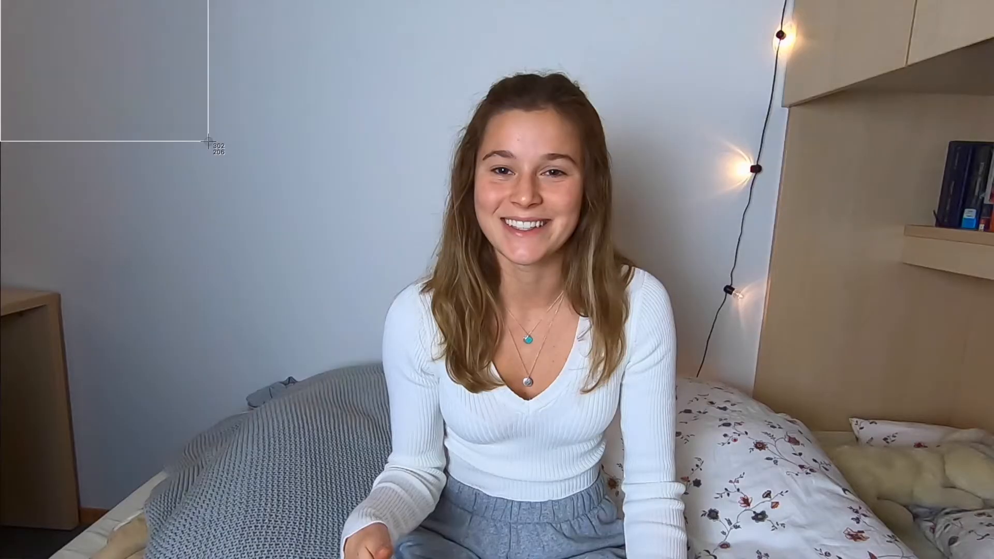
Step: Capture a screenshot of a full-screen frame from the haul video and share it from the screenshot preview
drag(208, 141, 208, 141)
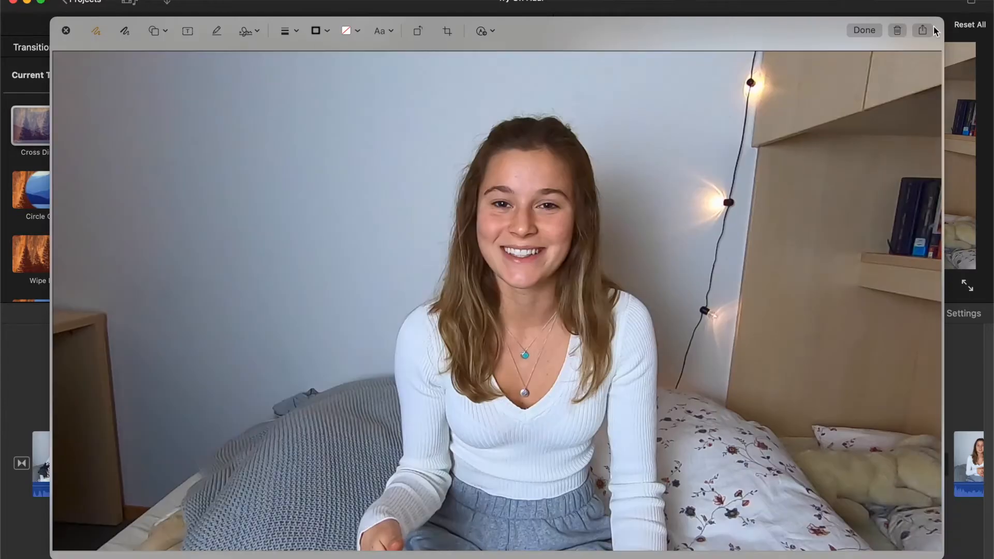
click(923, 30)
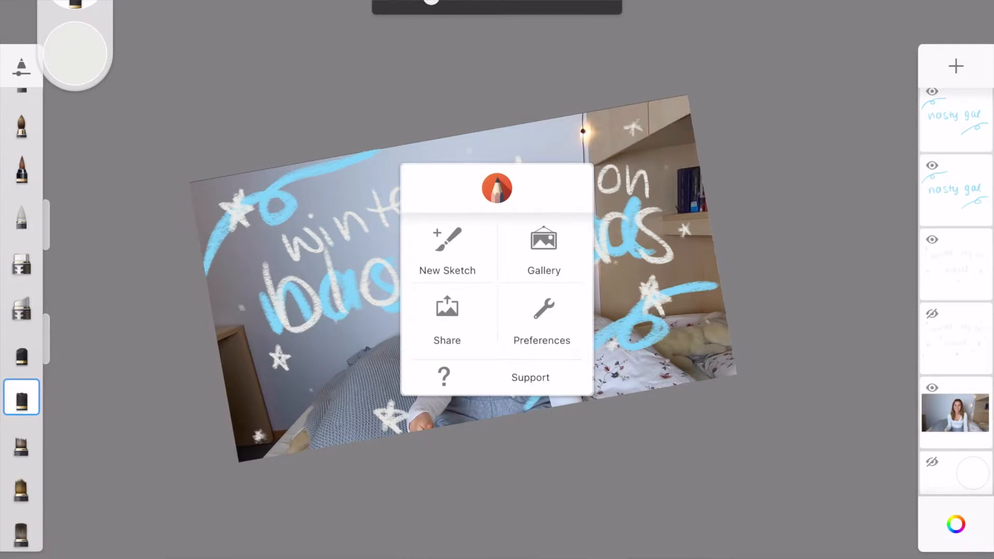
click(447, 251)
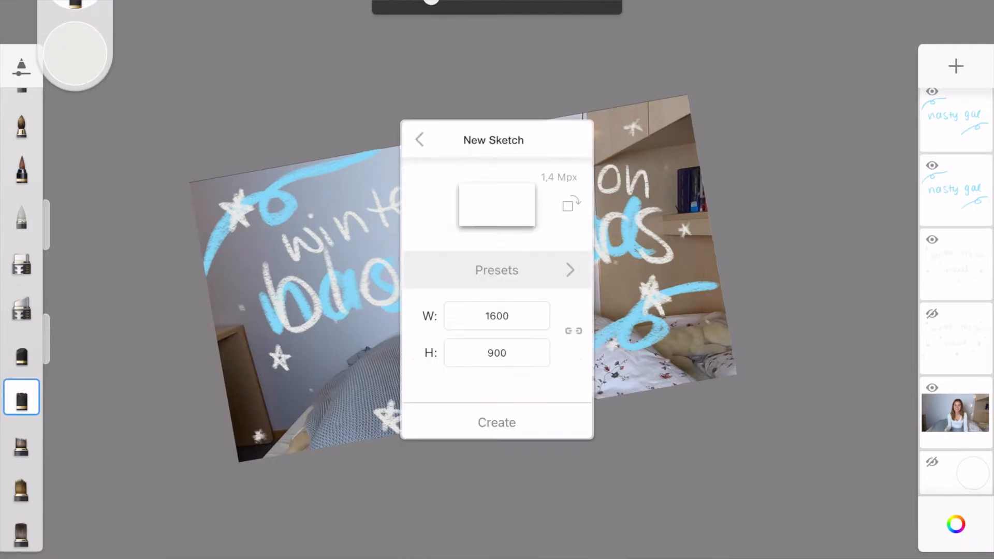
Step: Switch to the sketching app, create a 1600 x 900 sketch, import the video screenshot and scale it to fill the canvas
click(497, 423)
click(513, 234)
click(554, 304)
click(956, 412)
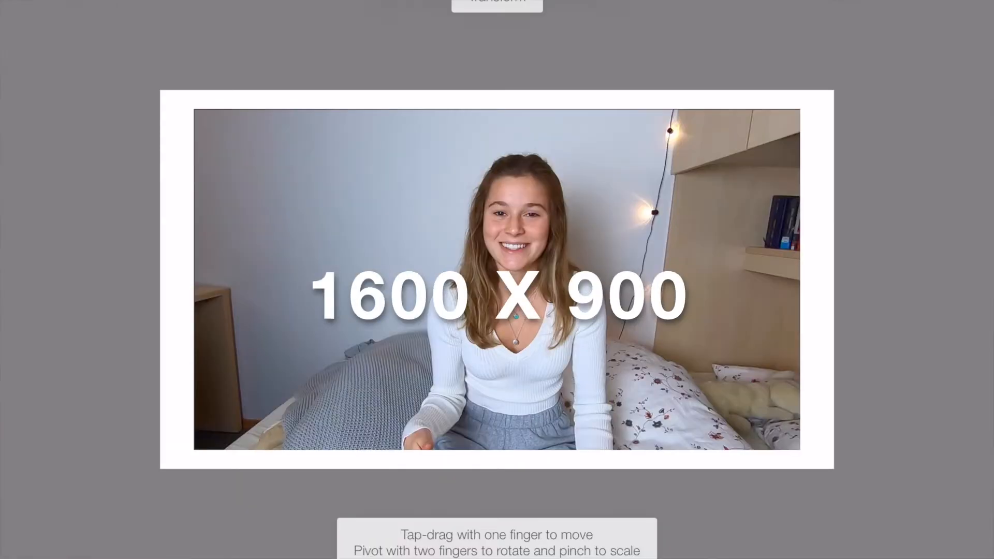
drag(801, 450, 834, 469)
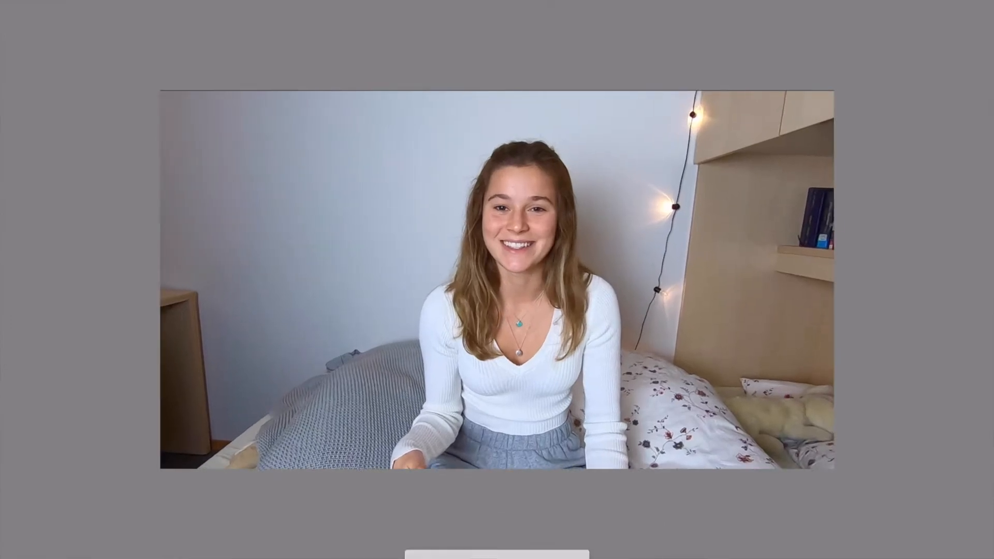
key(Return)
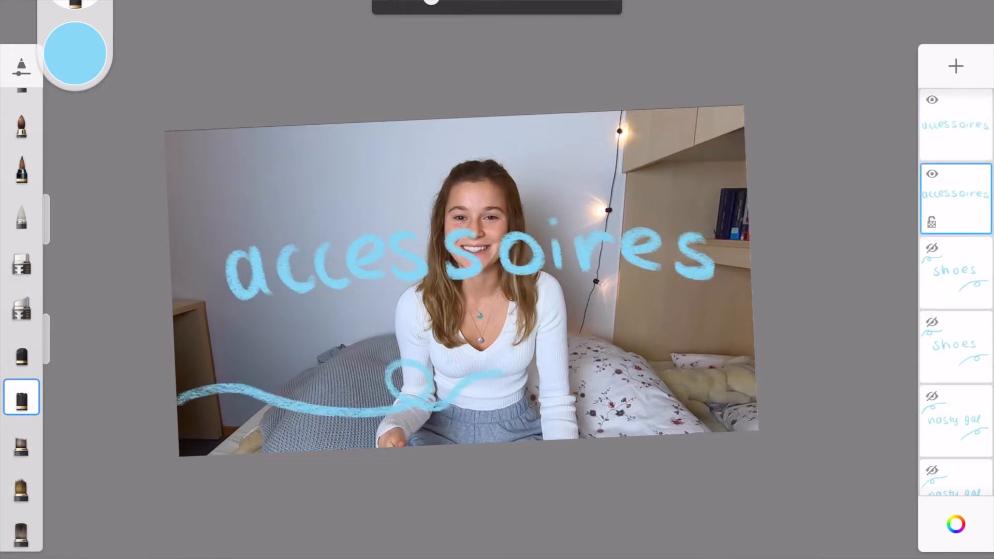
Step: Draw light-blue looping swirls above and below the "accessoires" lettering, near the photo's upper-right and lower-left corners
drag(581, 117, 746, 165)
click(956, 125)
drag(182, 367, 378, 404)
scroll(956, 290, down, 5)
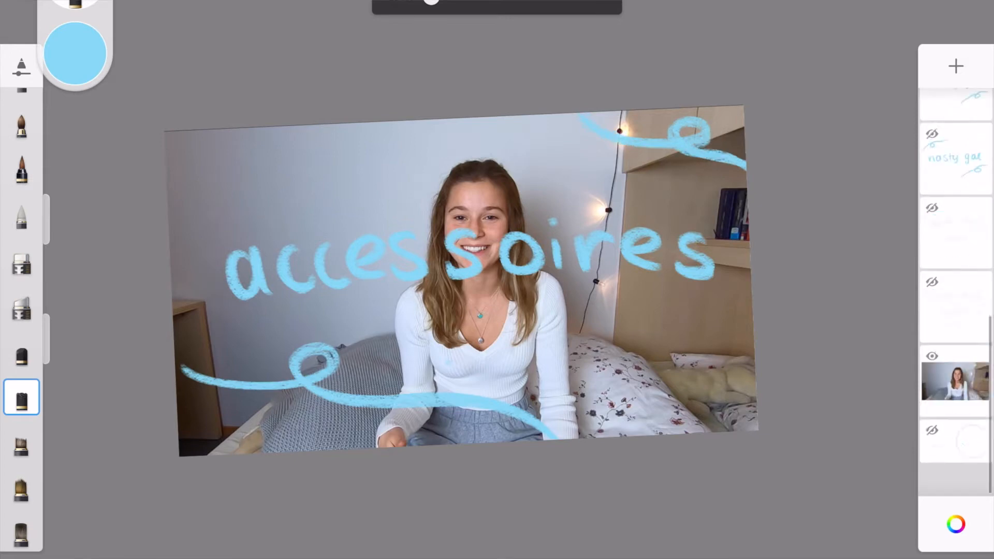
Step: Hide both "accessoires" layers and letter "coats and jackets" in light blue on two new layers
click(956, 66)
click(956, 273)
click(932, 174)
click(932, 248)
click(956, 199)
click(956, 66)
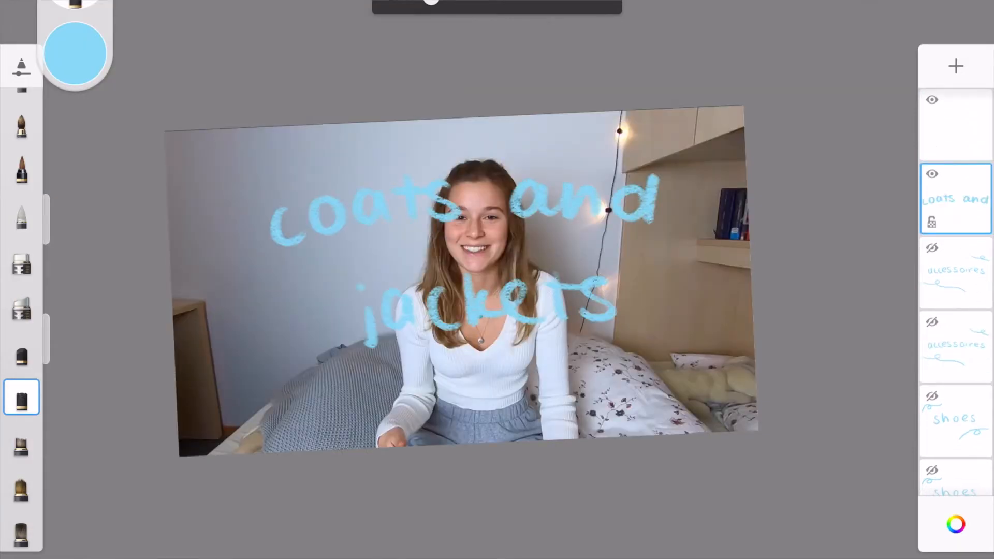
click(932, 99)
click(932, 99)
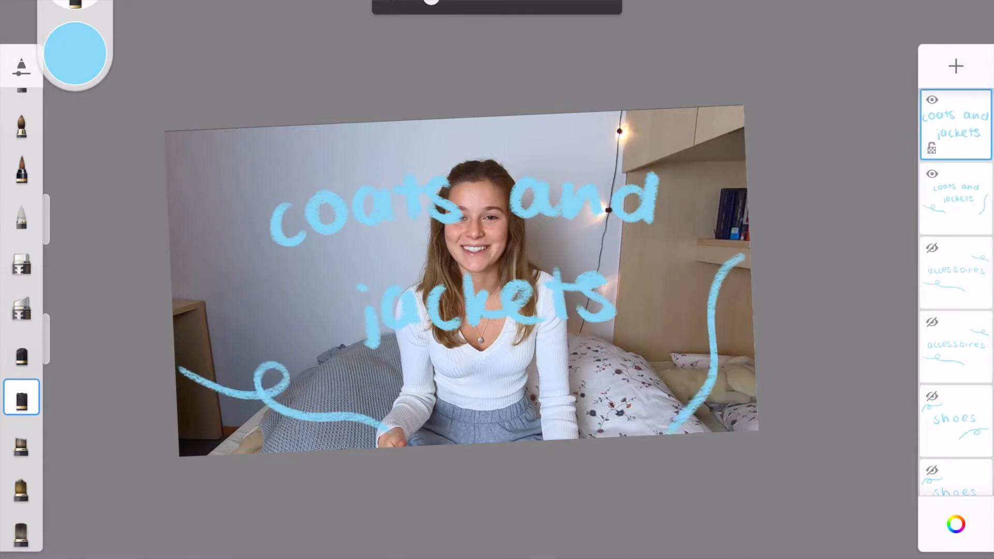
Step: Isolate the second "coats and jackets" layer on a transparent background by hiding the photo and the top layer
scroll(956, 290, down, 5)
click(956, 198)
click(932, 99)
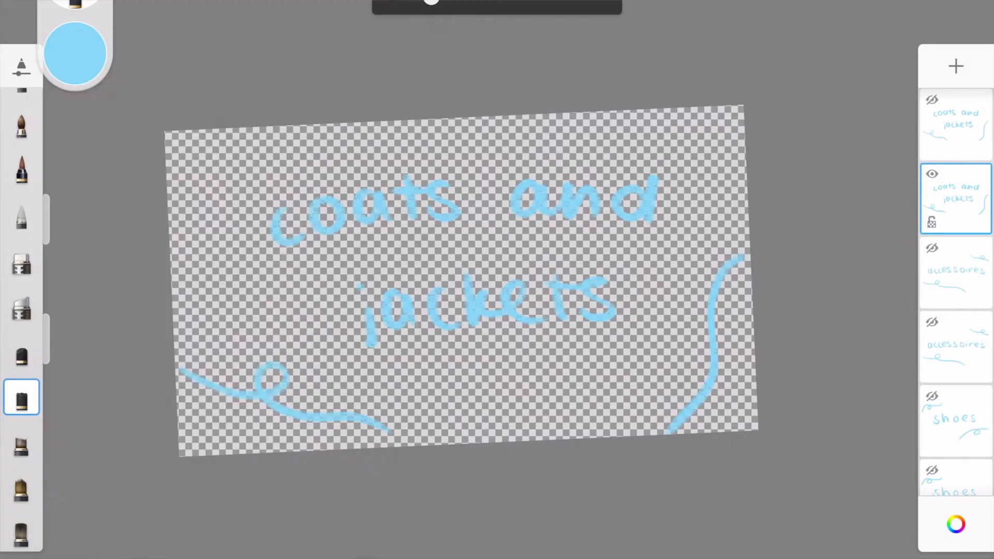
Step: Hide the remaining "coats and jackets" layer, show the photo and letter "sweatpants" in light blue on a new layer
click(932, 174)
scroll(956, 290, down, 5)
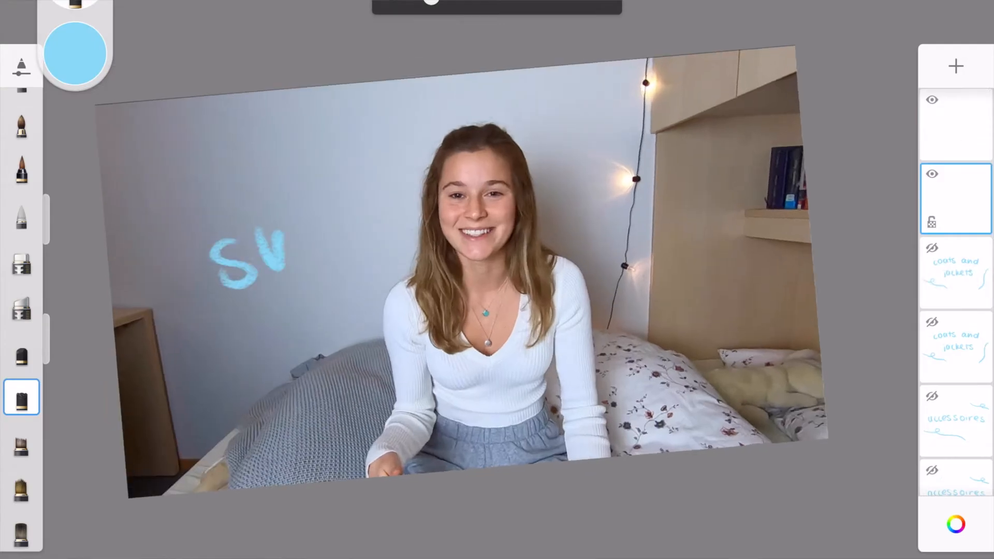
drag(290, 248, 668, 181)
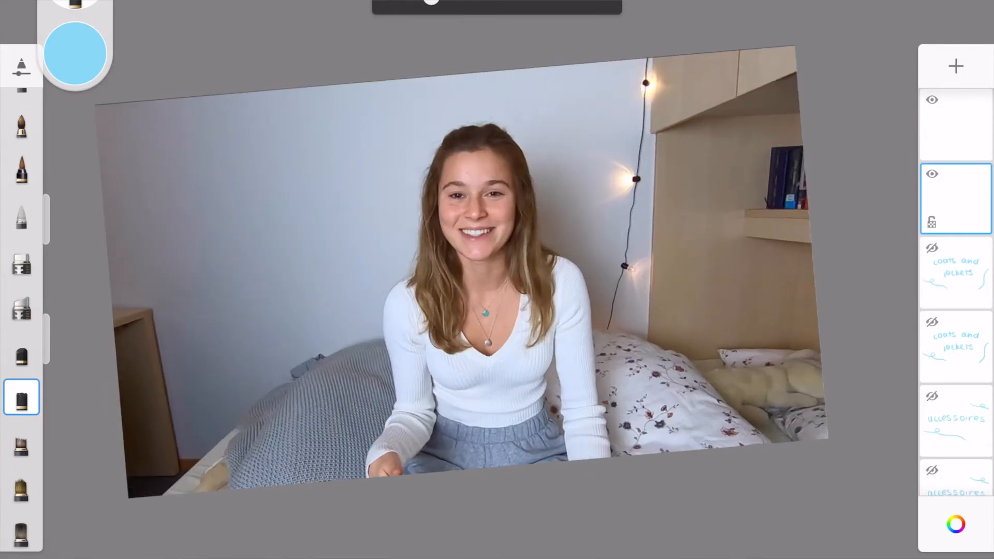
scroll(595, 254, up, 1)
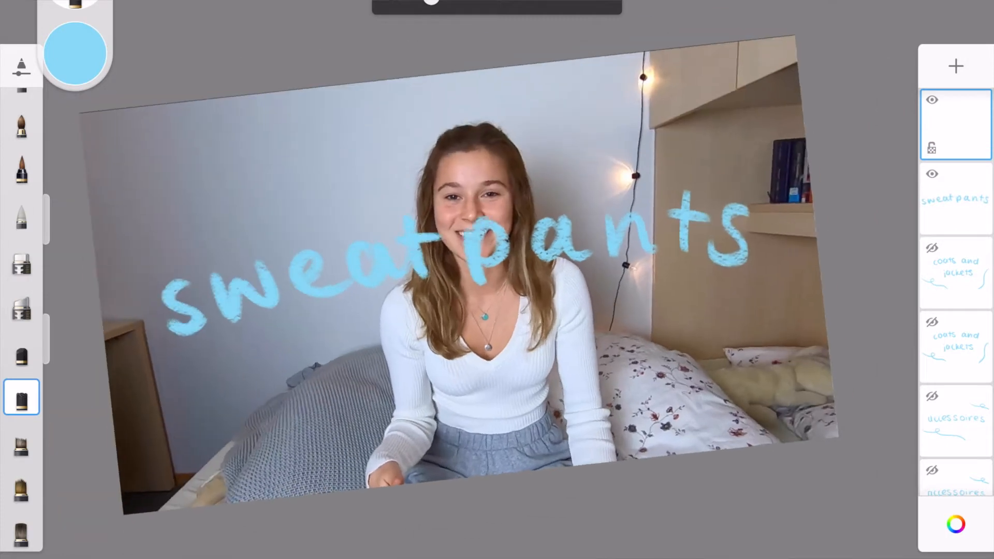
Step: Draw light-blue swirls in the upper-left and lower-right corners around the "sweatpants" lettering, undoing the unwanted strokes
key(ctrl+z)
mouse_move(93, 214)
mouse_down()
mouse_move(128, 148)
mouse_move(317, 89)
mouse_up()
drag(817, 357, 357, 475)
key(ctrl+z)
drag(815, 306, 639, 362)
drag(814, 306, 596, 460)
key(ctrl+z)
Step: Hide the photo layer and the second "sweatpants" layer to isolate the top lettering on a transparent background
scroll(956, 311, down, 10)
click(932, 440)
scroll(956, 311, up, 10)
click(932, 174)
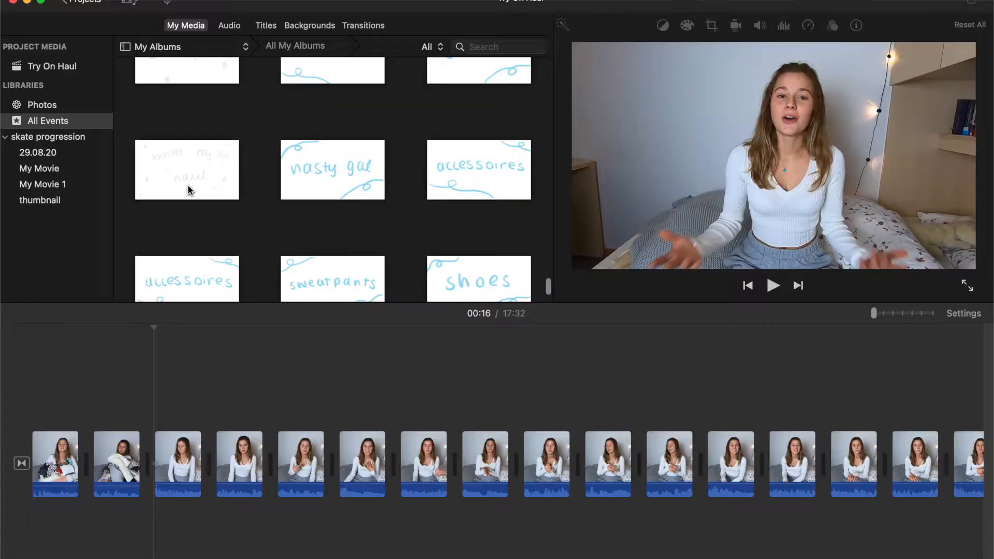
Step: Switch to iMovie, overlay the "winter try on haul" drawings above the early talking clips and set their crop style
scroll(188, 189, down, 5)
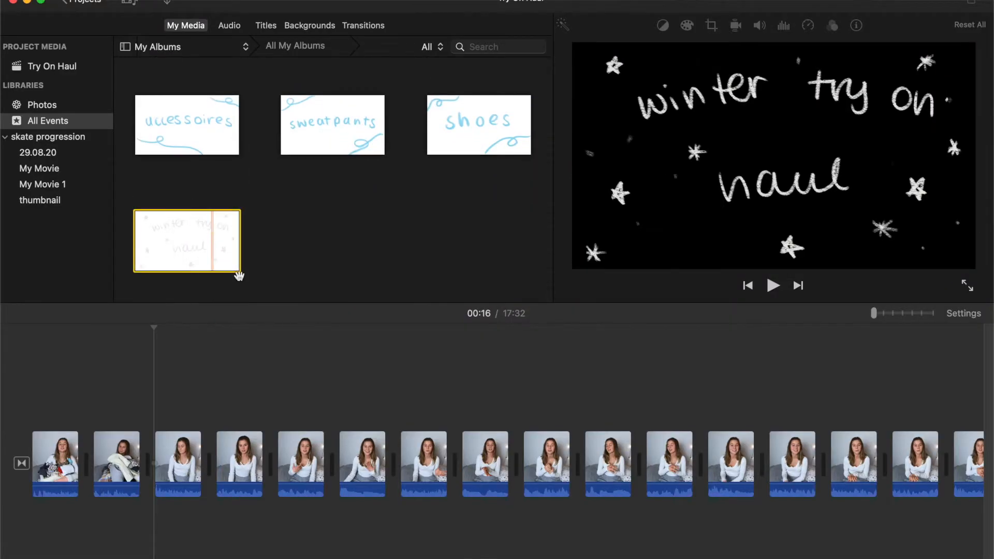
drag(239, 276, 277, 414)
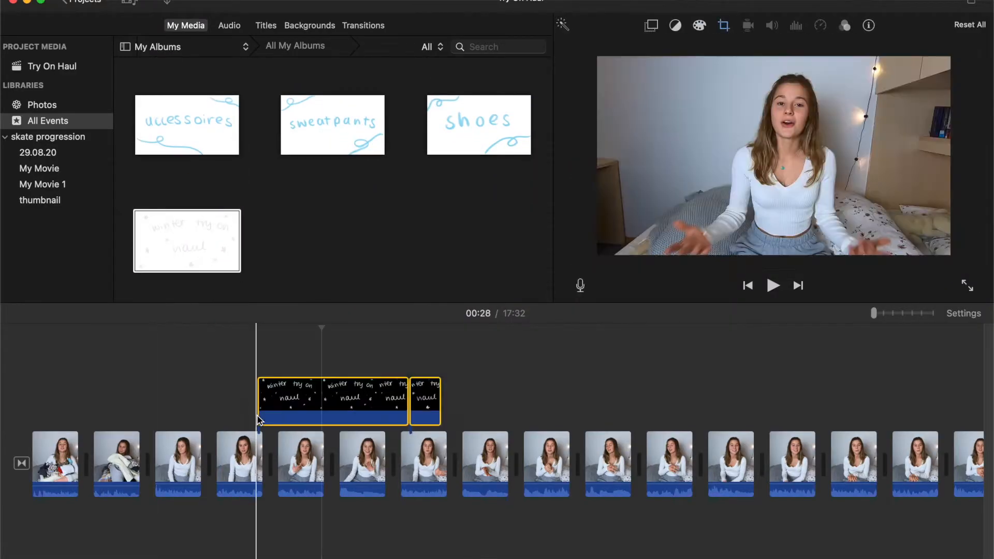
click(651, 26)
click(724, 25)
click(662, 50)
click(653, 26)
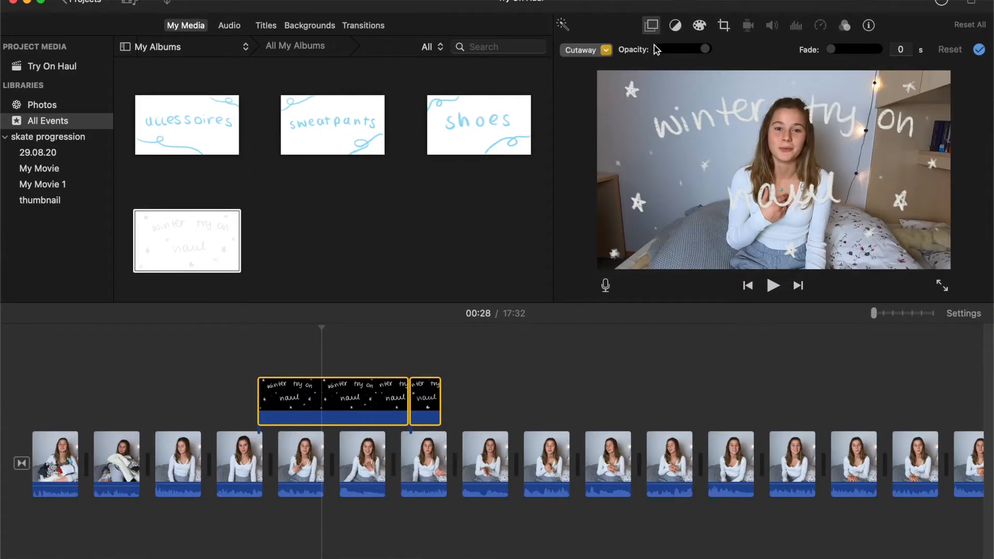
click(980, 51)
Step: Shorten the two "winter try on haul" drawings to brief clips placed back to back and preview the flicker
click(386, 359)
drag(874, 313, 921, 313)
drag(493, 395, 155, 395)
drag(862, 394, 561, 395)
drag(156, 407, 133, 405)
drag(561, 400, 533, 400)
drag(502, 396, 141, 398)
click(75, 370)
key(space)
click(61, 362)
key(space)
Step: Duplicate the short "winter try on haul" clips in a row to extend the animated title, and play it back
drag(98, 346, 156, 394)
key(super+v)
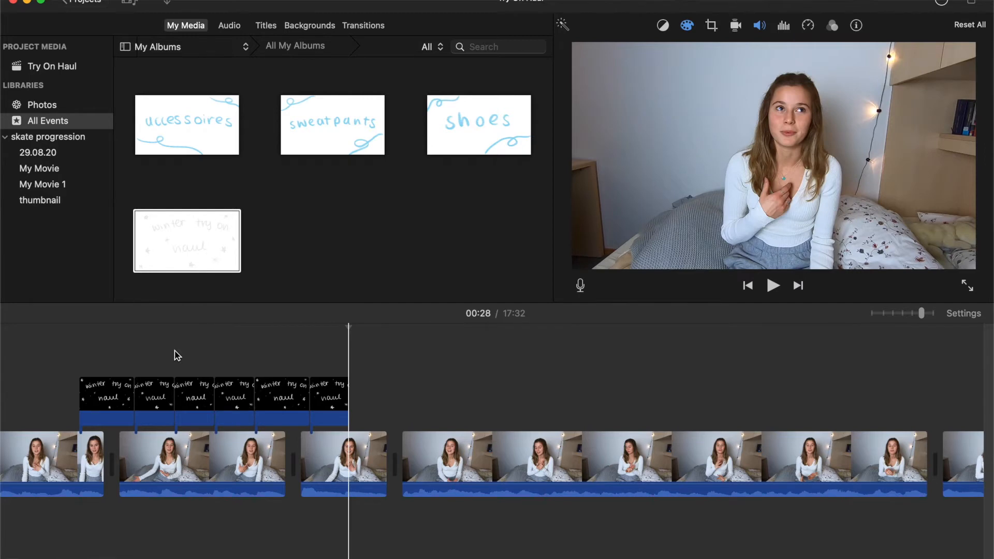
key(super+v)
click(36, 356)
key(space)
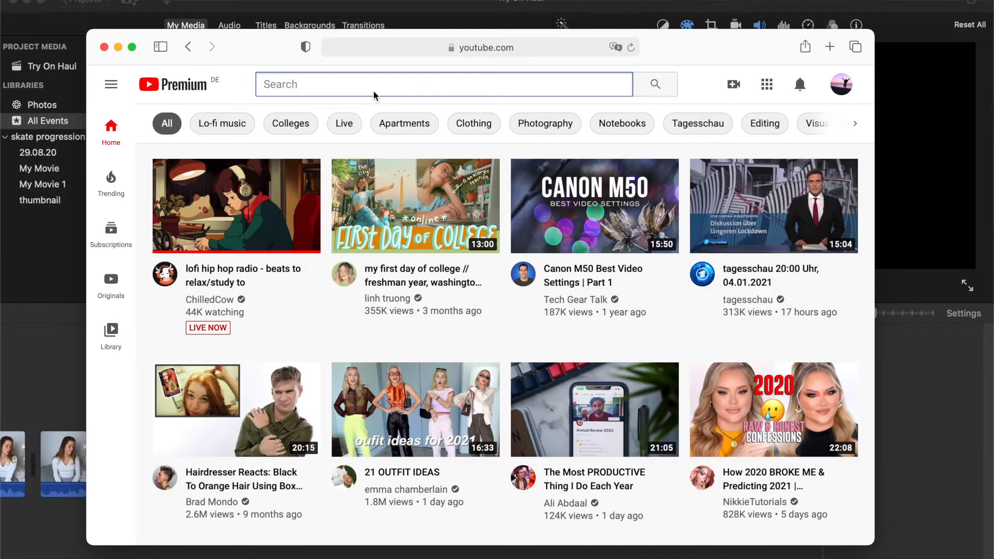
Step: Search YouTube for "math green screen" and open the 4K Math Background Greenscreen video, pausing its playback
text(math green s)
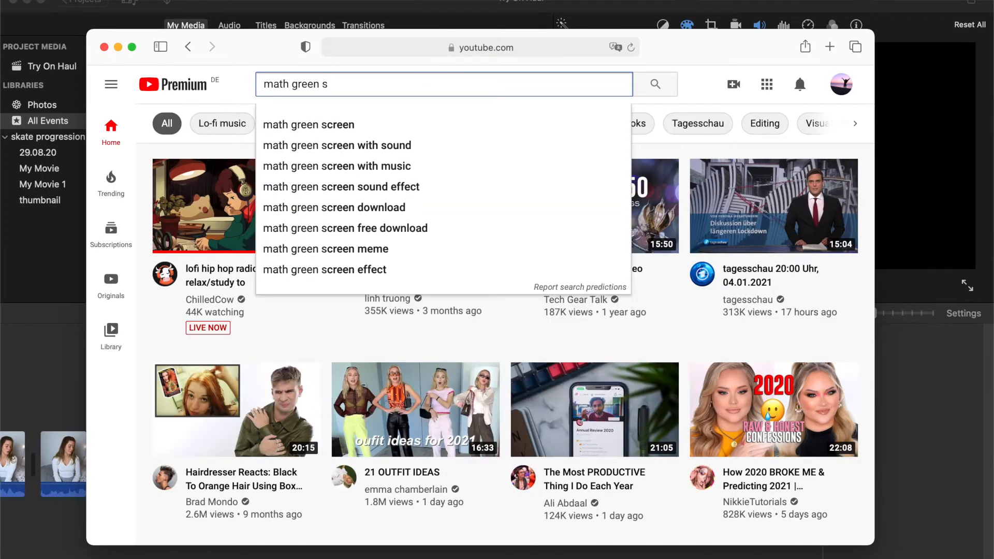
key(Down)
key(Return)
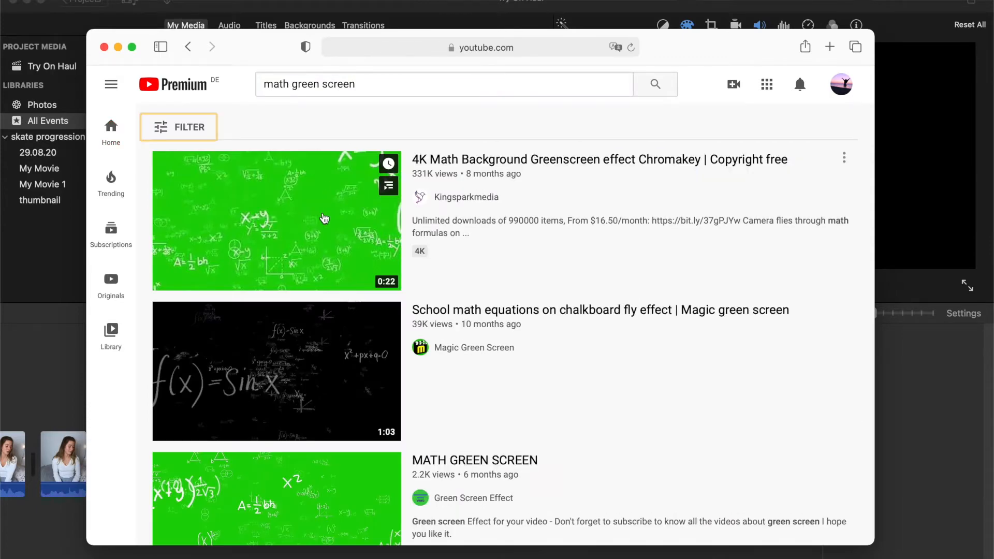
click(342, 266)
Step: Search the web for "download youtube videos mp4" in a new tab and open the Youtube Mp4 Downloader site
click(830, 47)
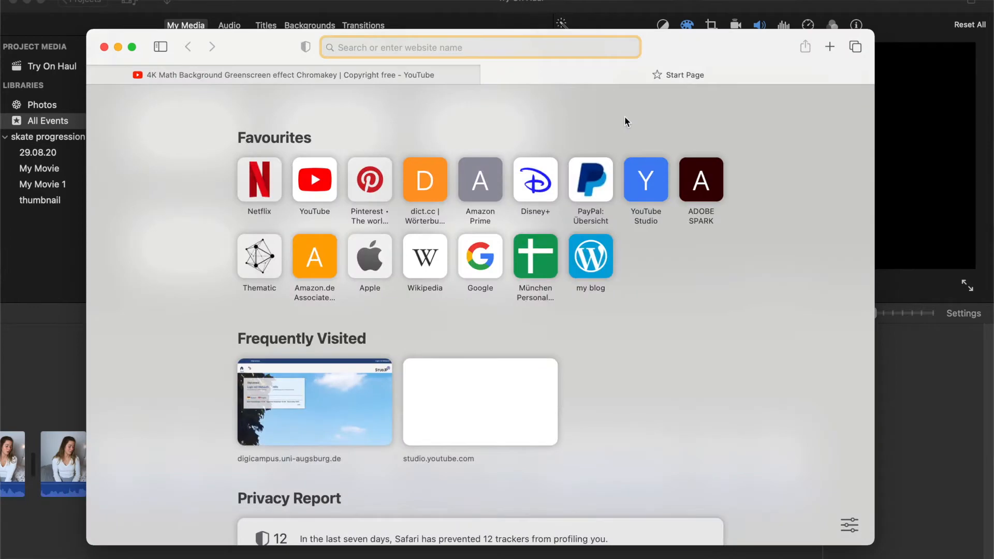
text(download youtube videos mp4)
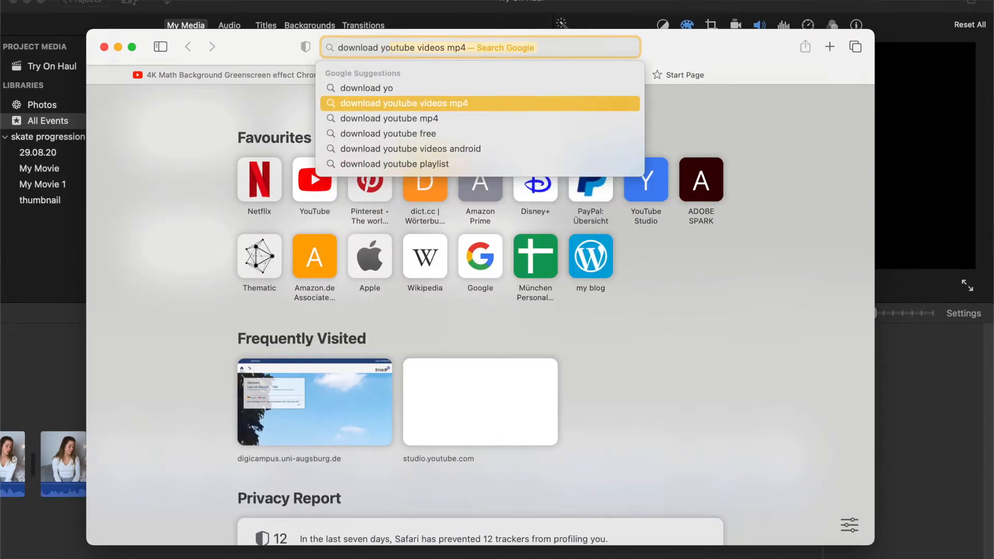
key(Down)
key(Return)
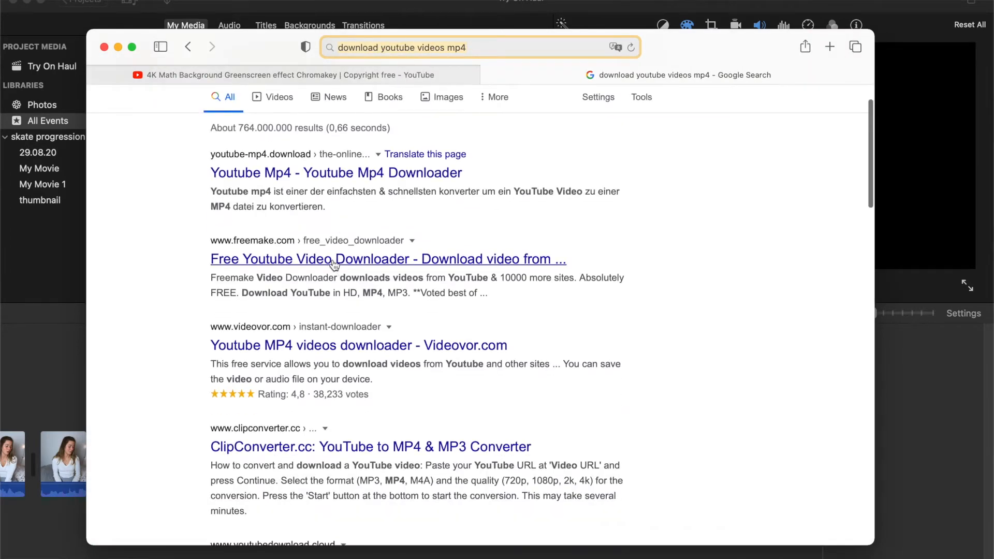
click(293, 183)
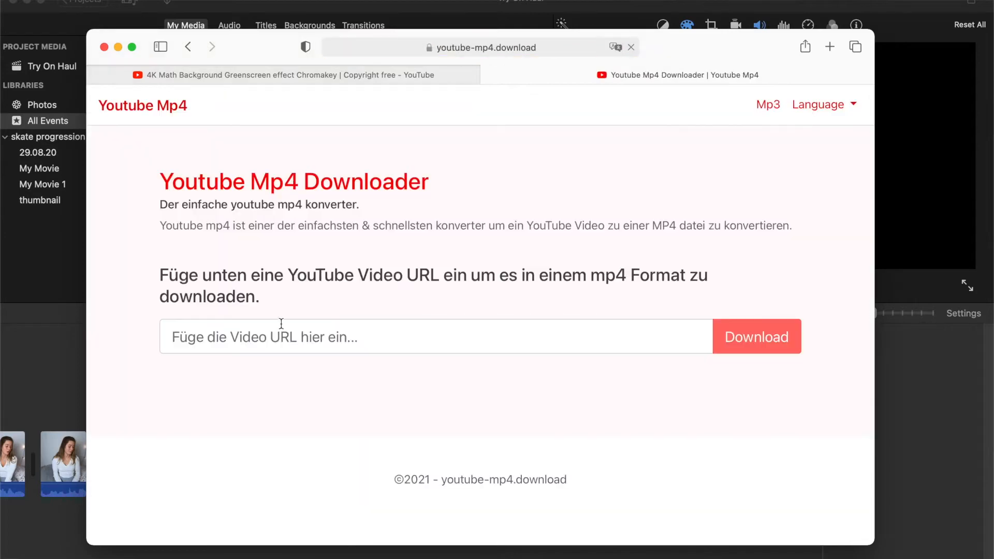
Step: Copy the math green screen video's URL and paste it into the downloader's video URL field
click(437, 73)
click(467, 47)
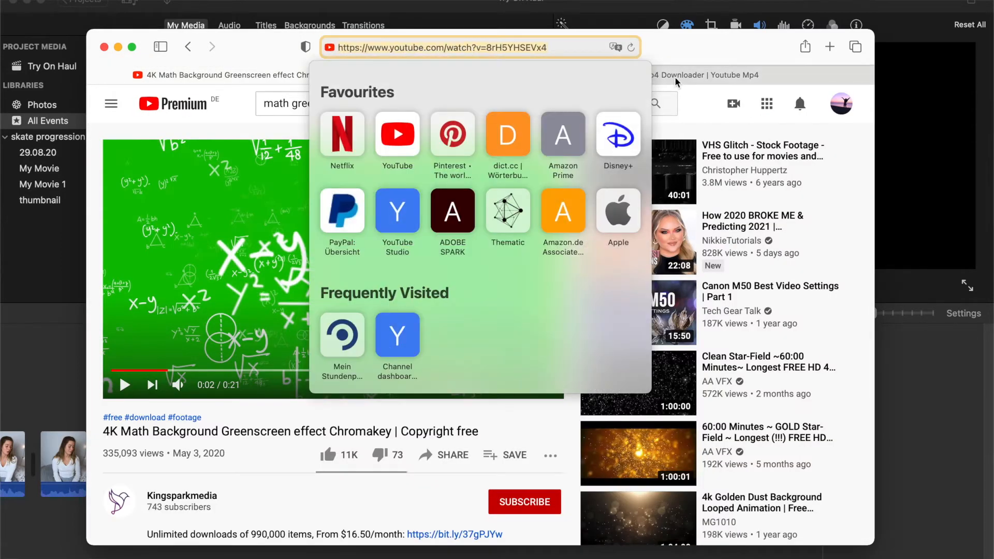
click(704, 74)
click(415, 334)
text(https://www.youtube.com/watch?v=8rH5YHSEVx4)
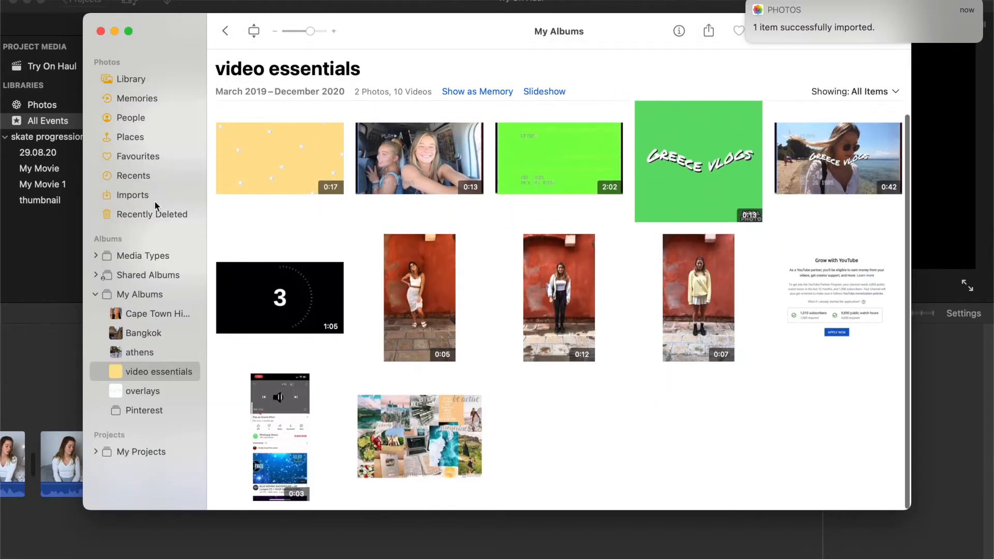
Step: Add the imported math green screen video to the "video essentials" album in Photos
click(155, 195)
drag(290, 445, 180, 374)
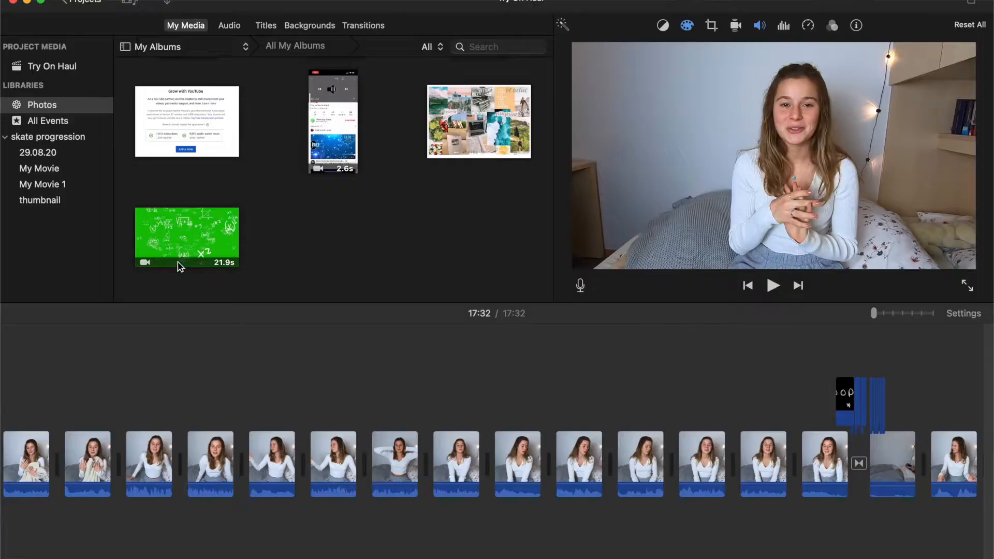
Step: Overlay the math green screen clip above the talking clips in iMovie and place the playhead on it at 16:42
drag(178, 262, 182, 382)
click(253, 394)
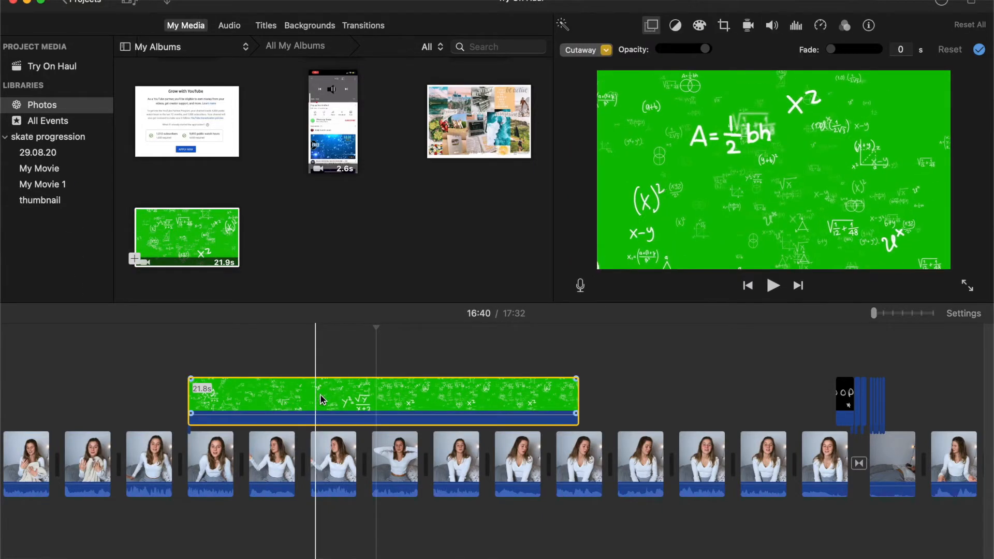
click(404, 381)
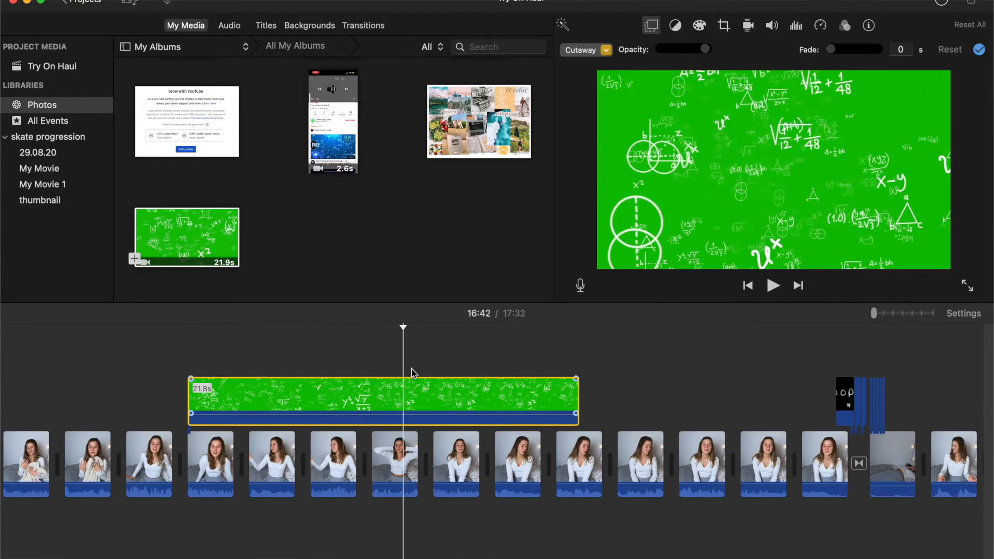
Step: Set the math overlay to Green/Blue Screen and play it back from 16:35
click(604, 50)
click(609, 82)
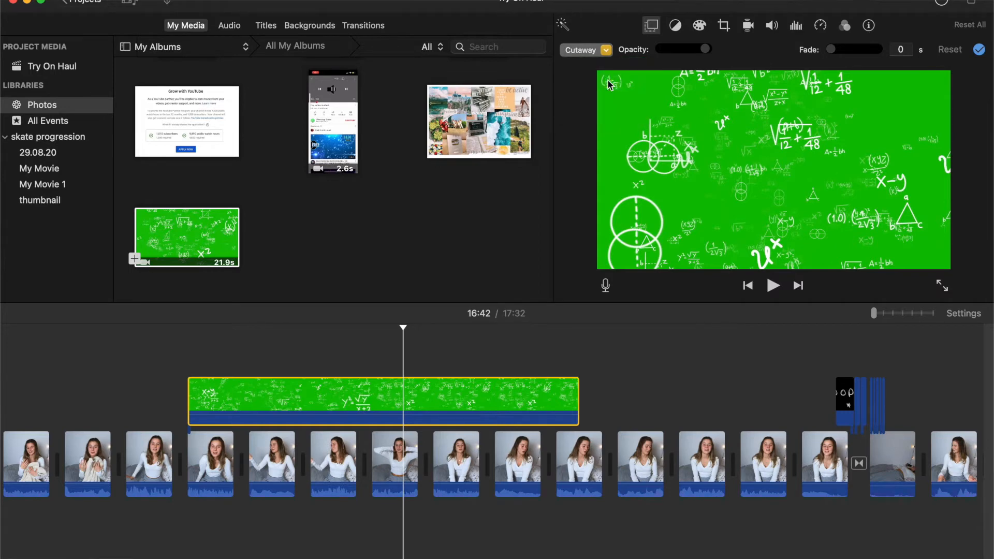
click(979, 49)
click(231, 334)
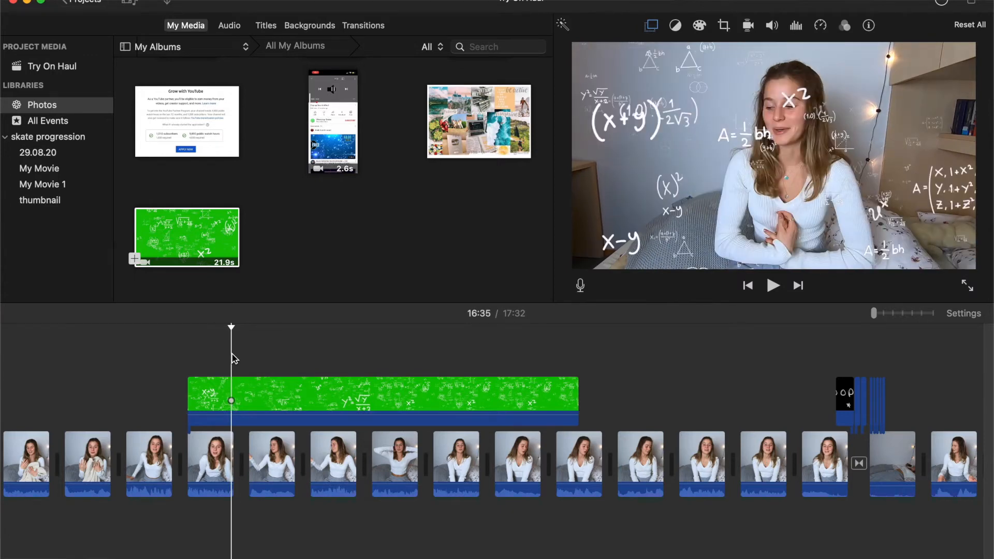
key(space)
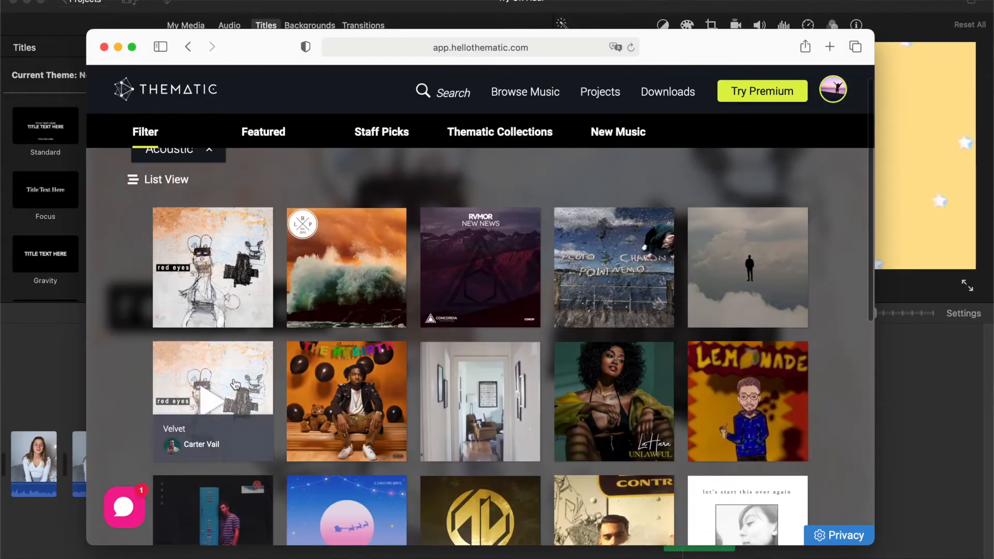
Step: Browse the acoustic songs on Thematic and preview tracks for background music
scroll(235, 384, down, 10)
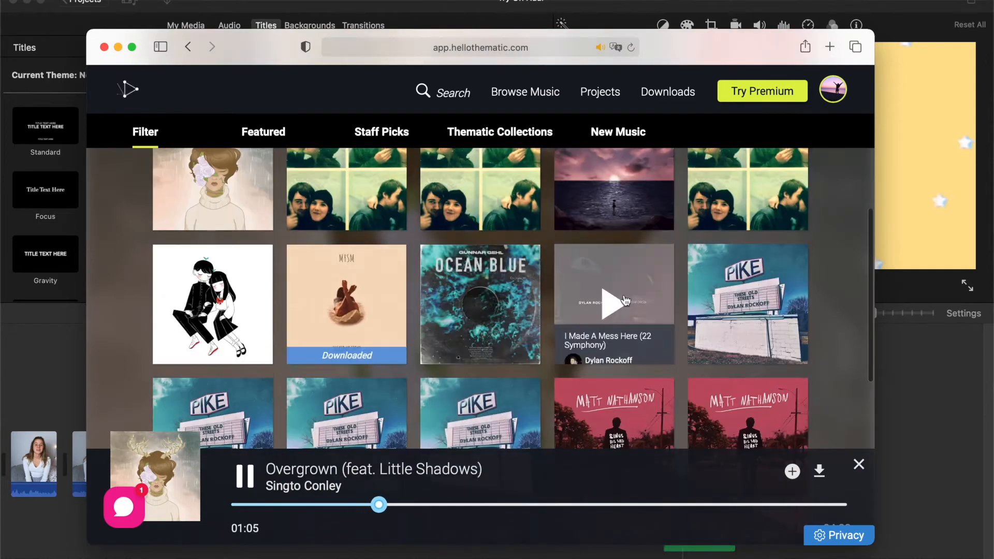
click(480, 305)
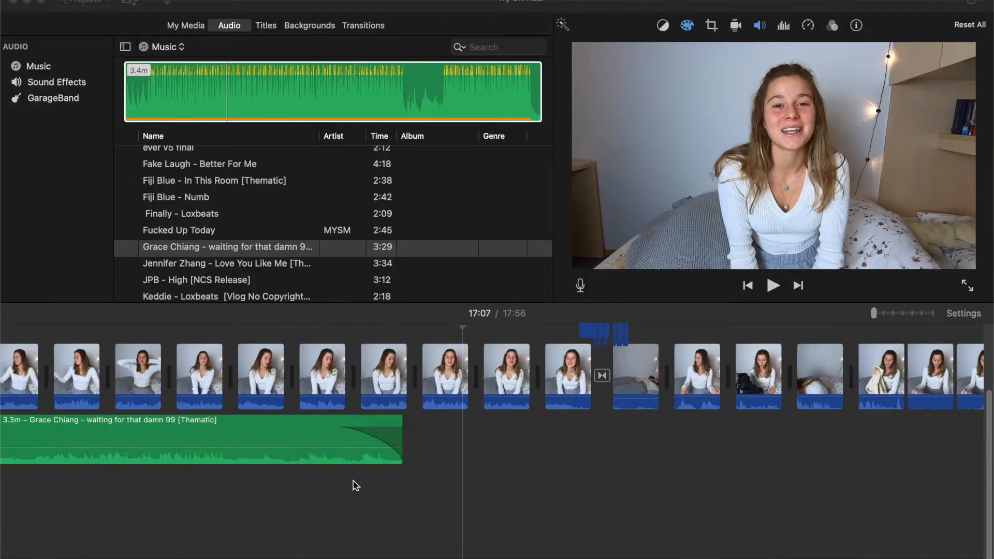
Step: Add another copy of "Grace Chiang - waiting for that damn 99" overlapping the end of the existing music clip, with a fade-in
scroll(211, 229, up, 5)
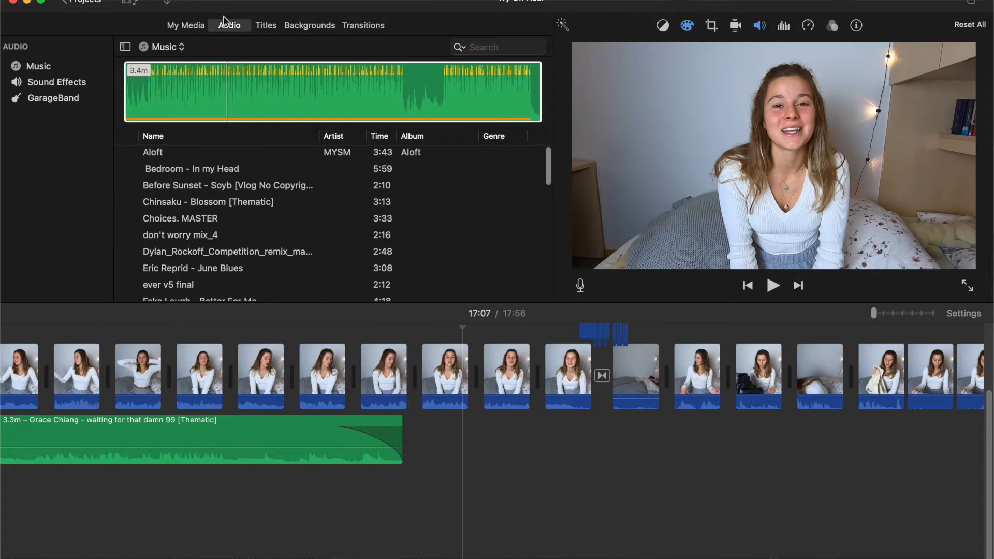
scroll(233, 228, down, 6)
scroll(226, 220, up, 5)
scroll(227, 220, down, 3)
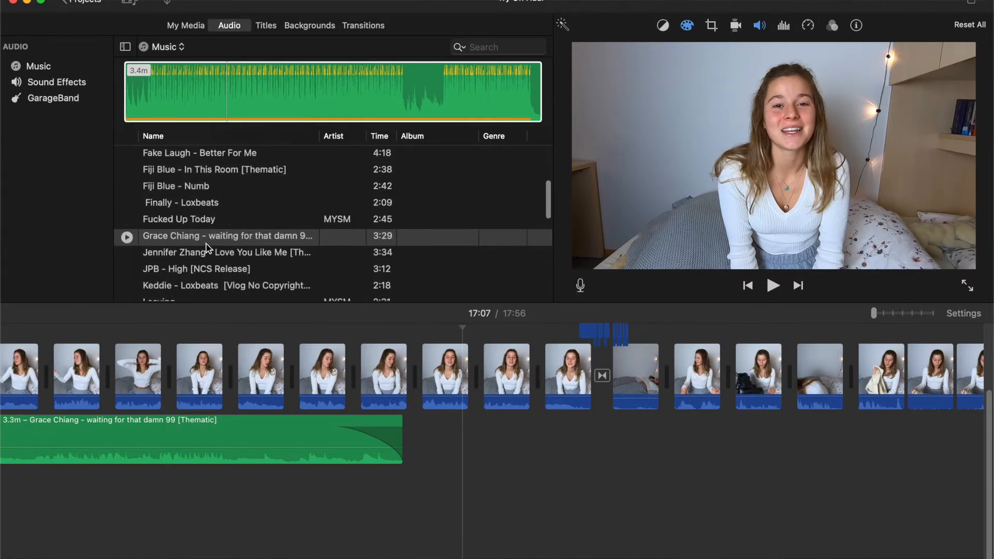
click(200, 240)
drag(200, 239, 416, 501)
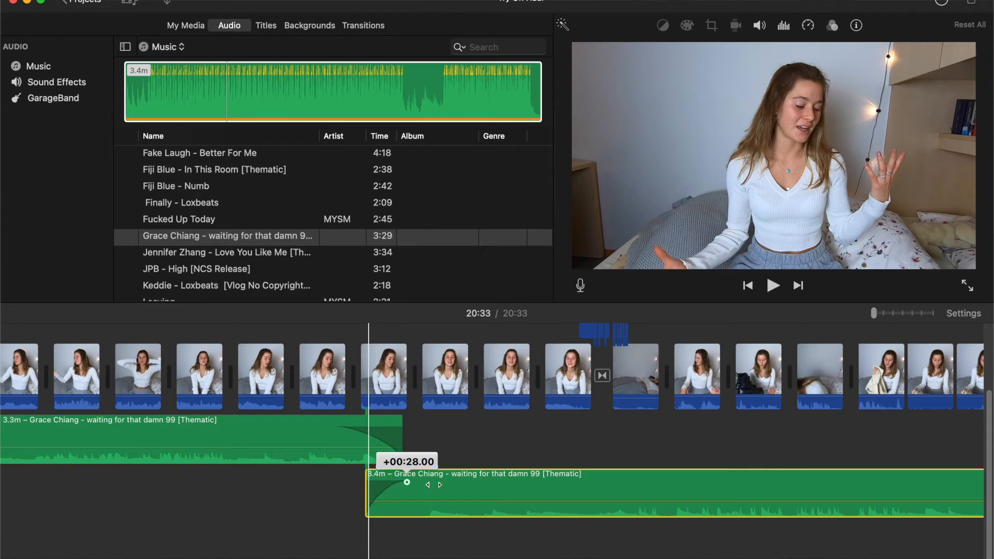
Step: Trim the end of the second music copy back to the yellow end card, leaving about 40.3 s, and adjust its fade-out
scroll(440, 491, right, 10)
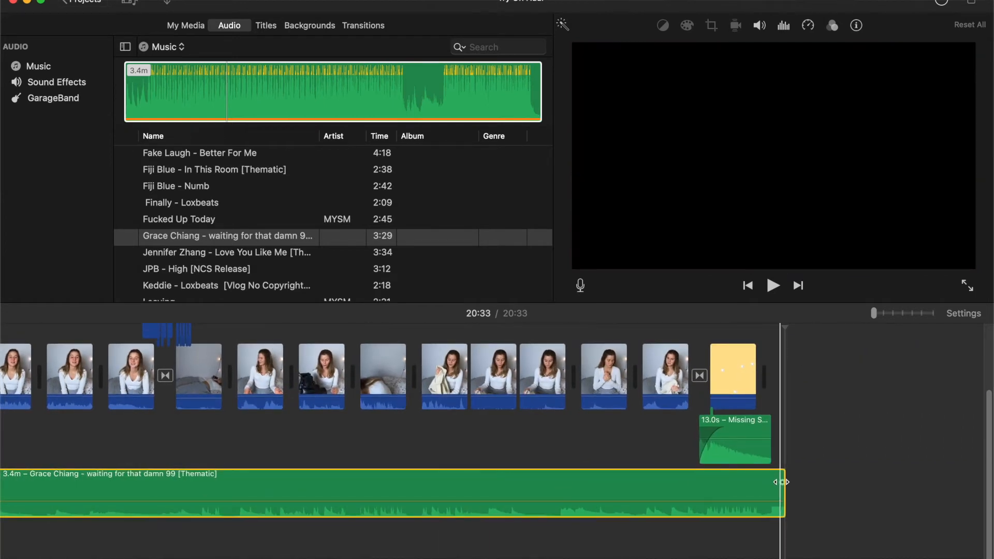
drag(783, 491, 714, 483)
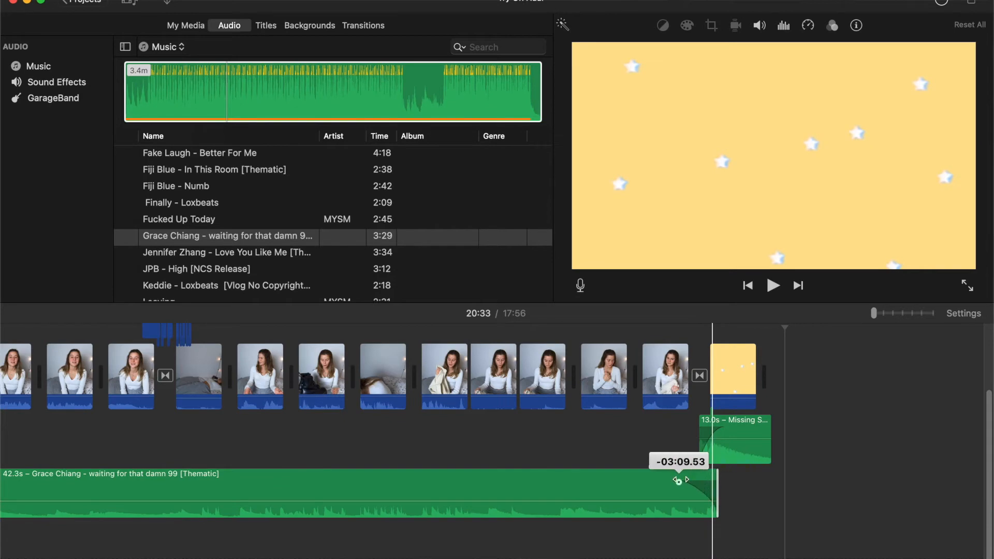
drag(717, 484, 705, 486)
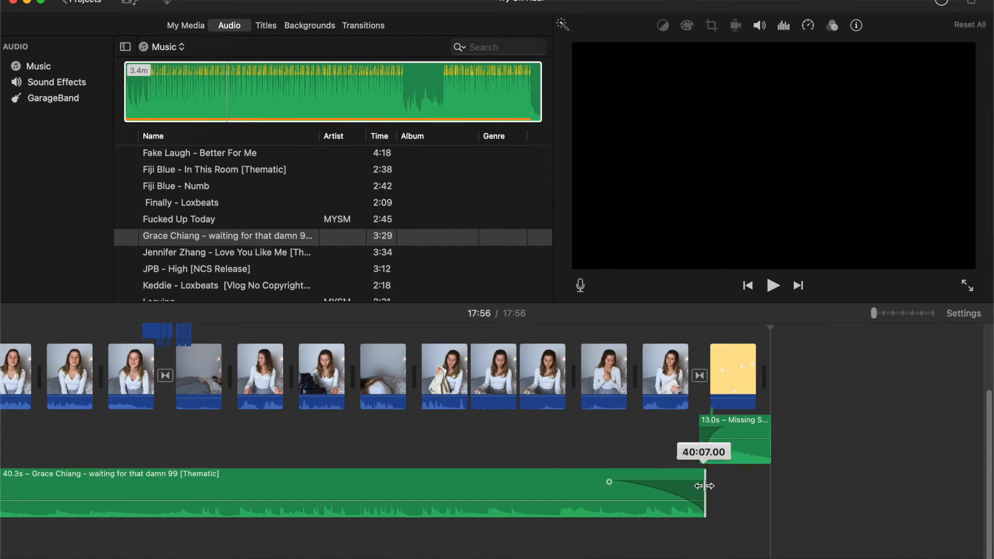
drag(612, 482, 622, 482)
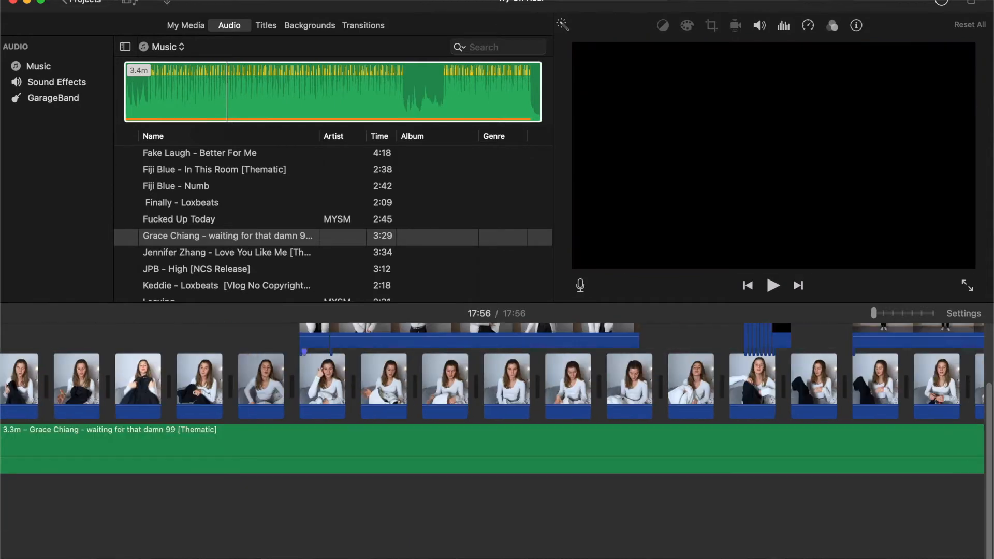
Step: Add four volume keyframes to the music clip, two before and two after the span under the sped-up rabbit clip
scroll(492, 440, right, 20)
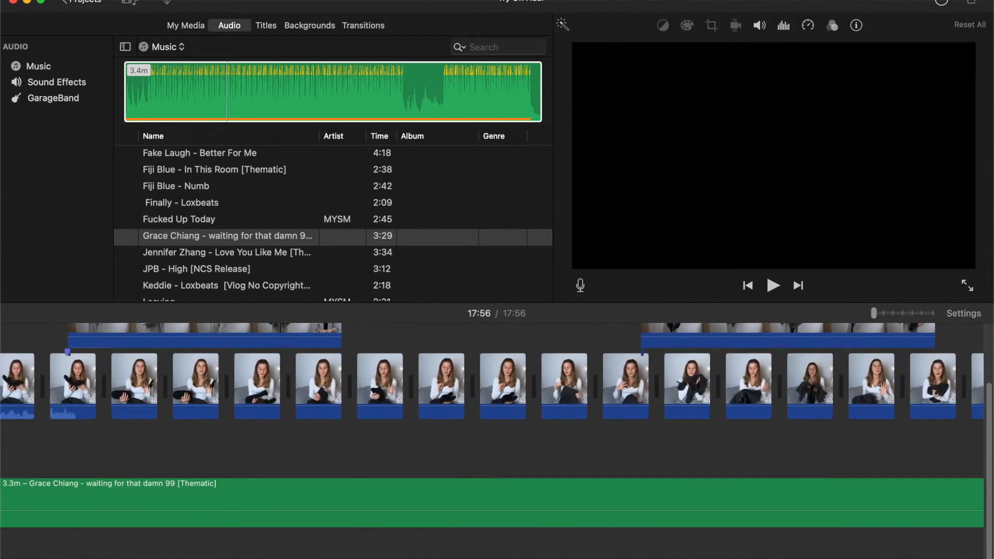
scroll(499, 469, right, 15)
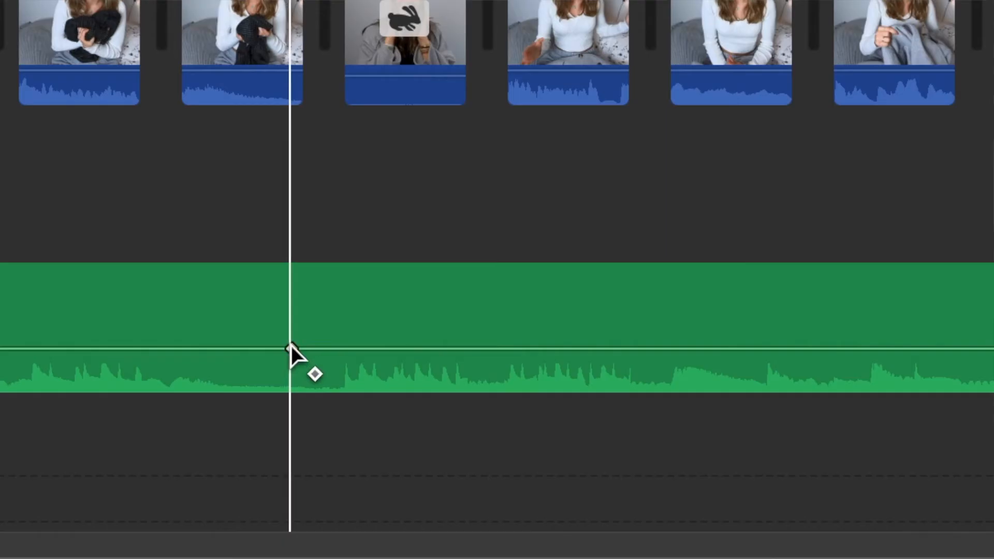
alt+click(482, 511)
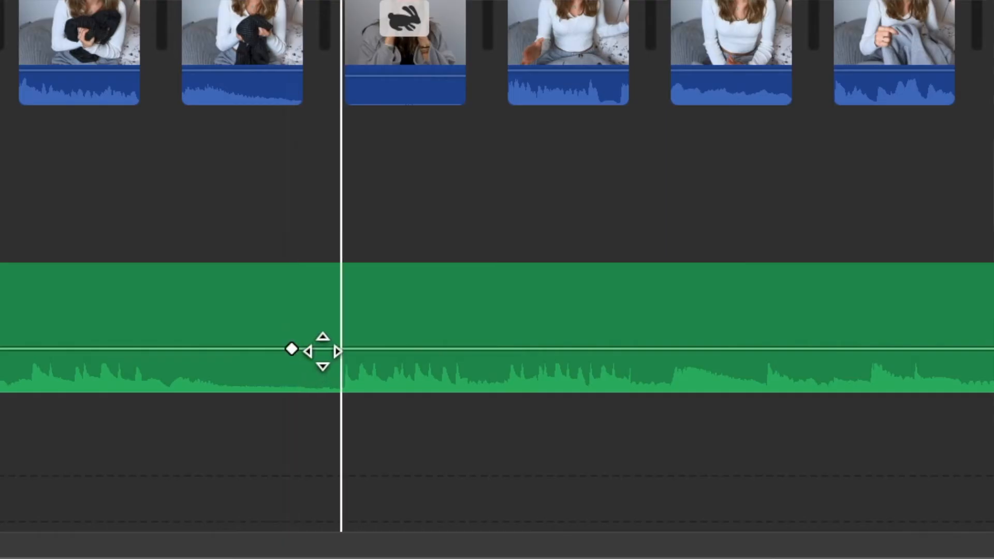
click(351, 350)
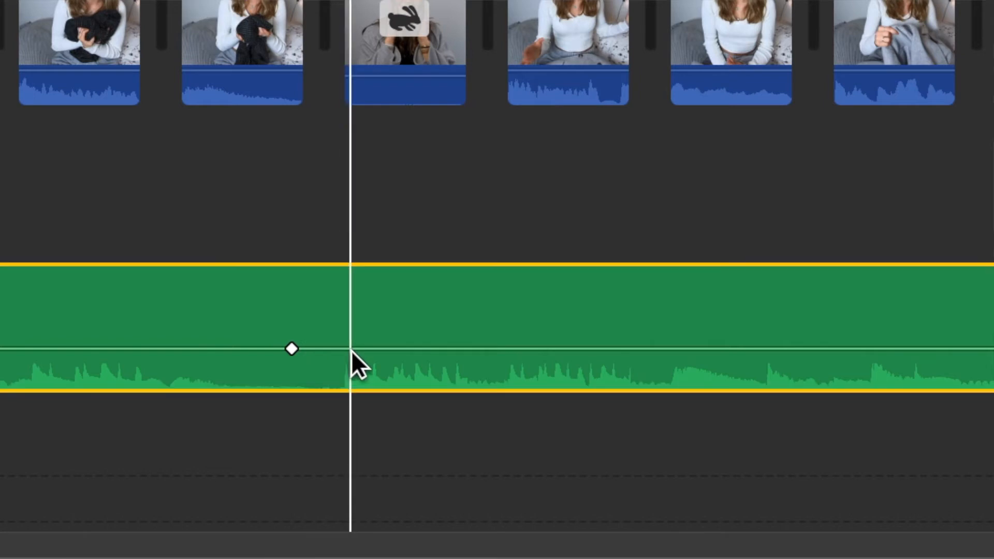
alt+click(351, 350)
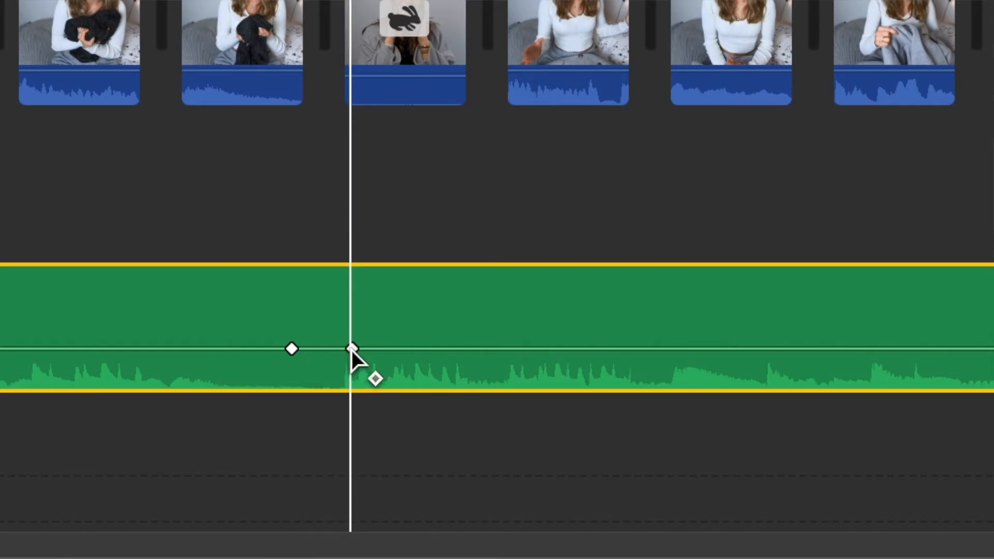
alt+click(465, 349)
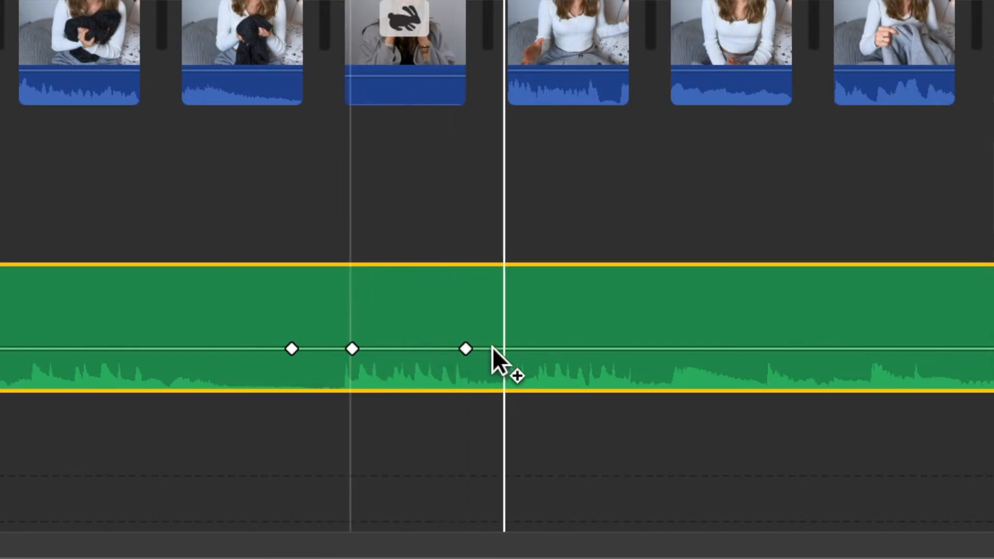
alt+click(519, 346)
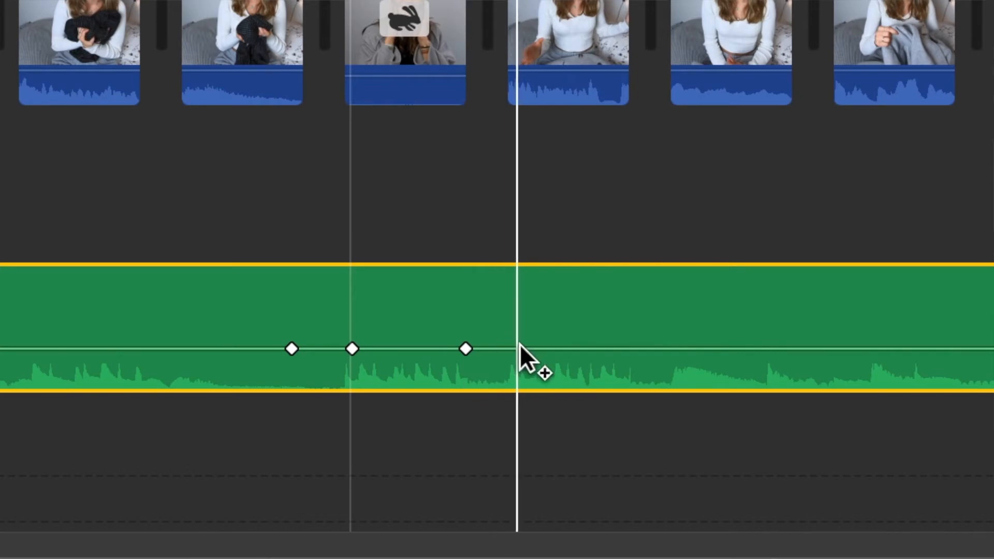
Step: Raise the music volume between the keyframes under the sped-up clip and play it back from 05:20
drag(414, 349, 322, 325)
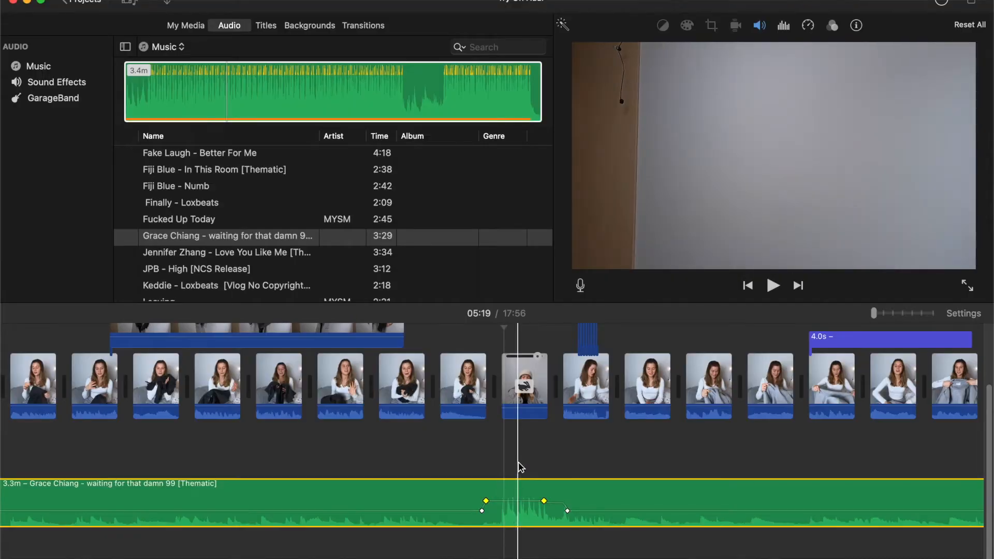
click(520, 468)
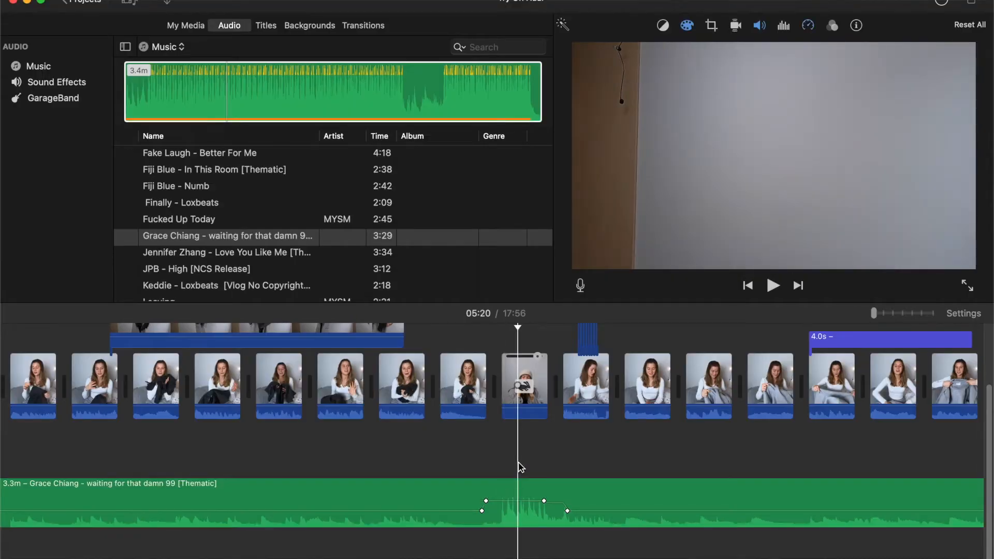
key(space)
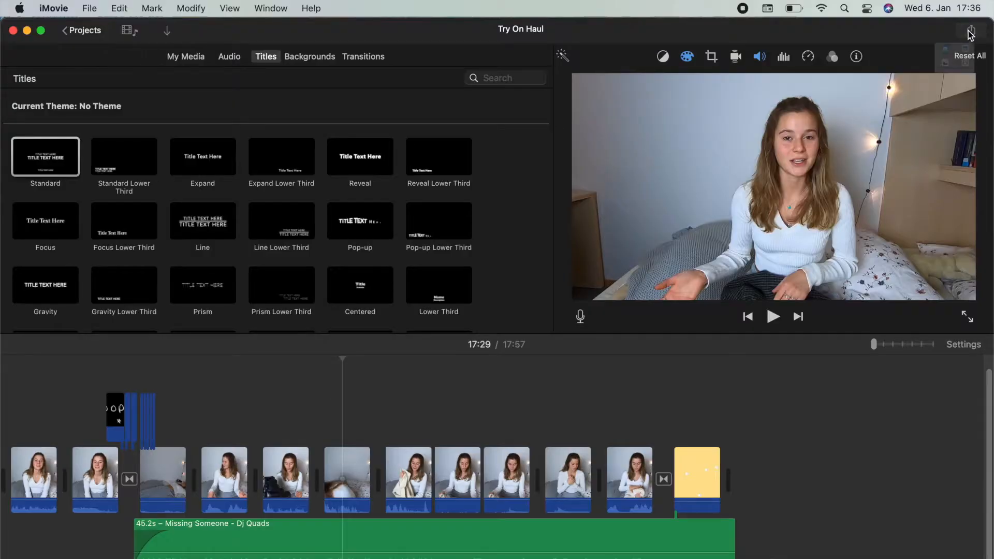
Step: Export the movie as the file "Try On Haul 2021" with description "winter try on haul 2021", 1080p and Custom quality, and check the export's progress
click(971, 32)
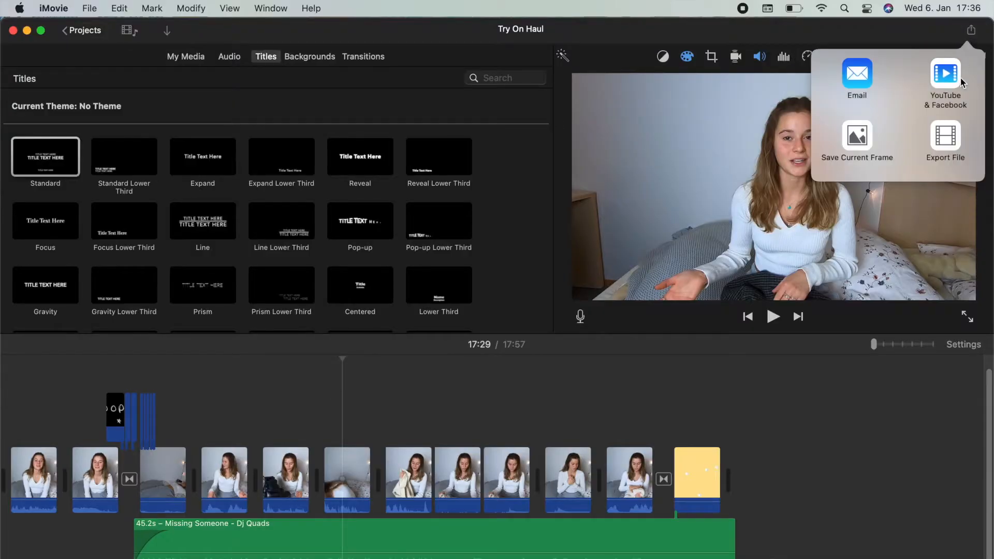
click(945, 137)
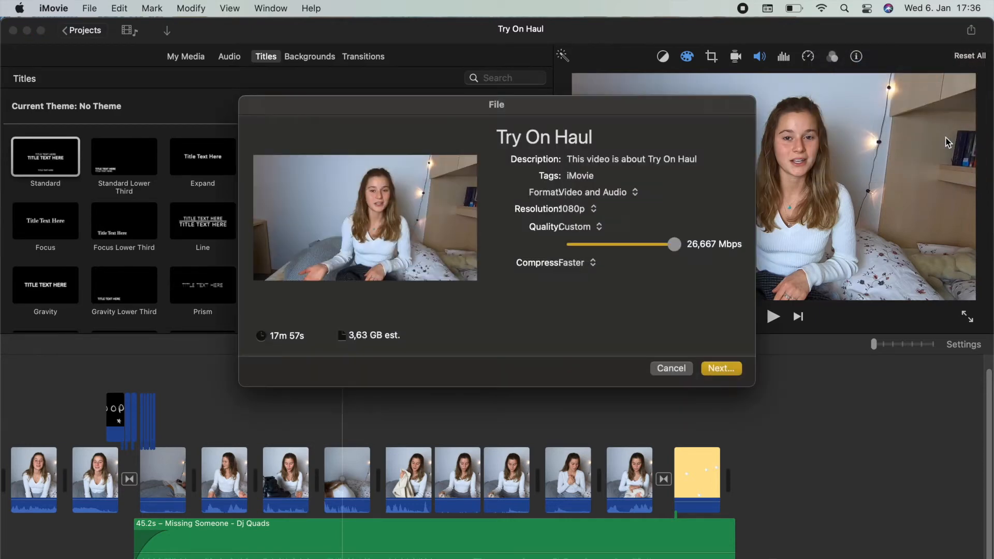
click(600, 226)
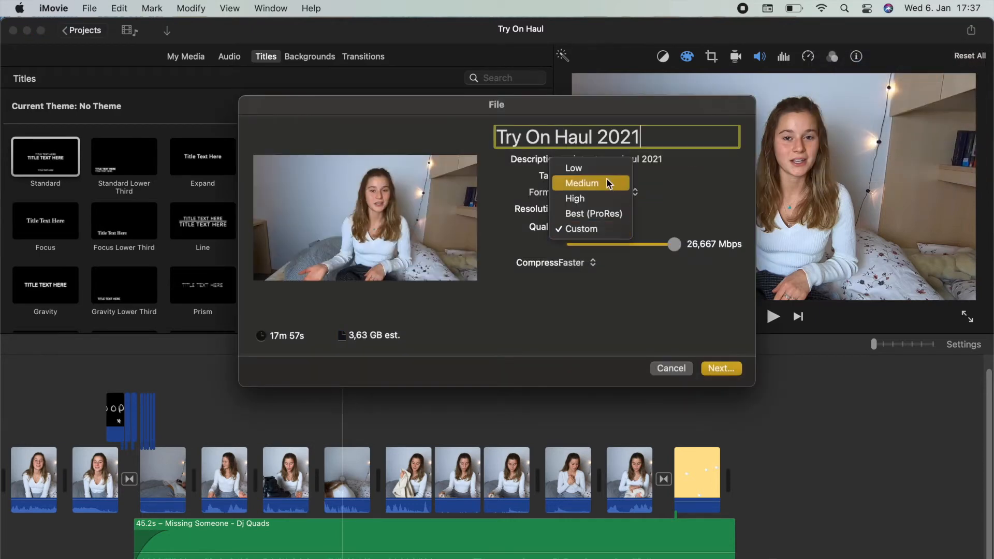
click(603, 231)
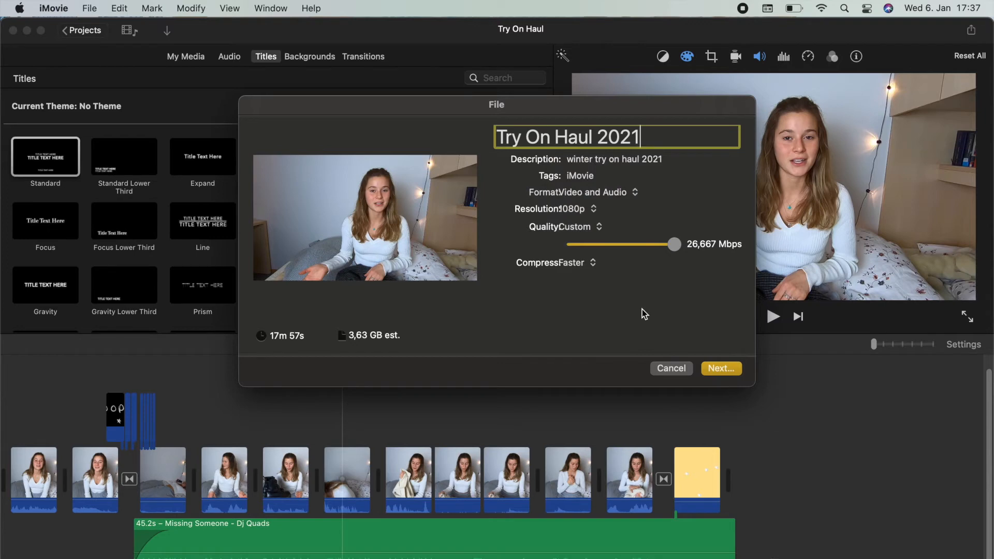
click(720, 368)
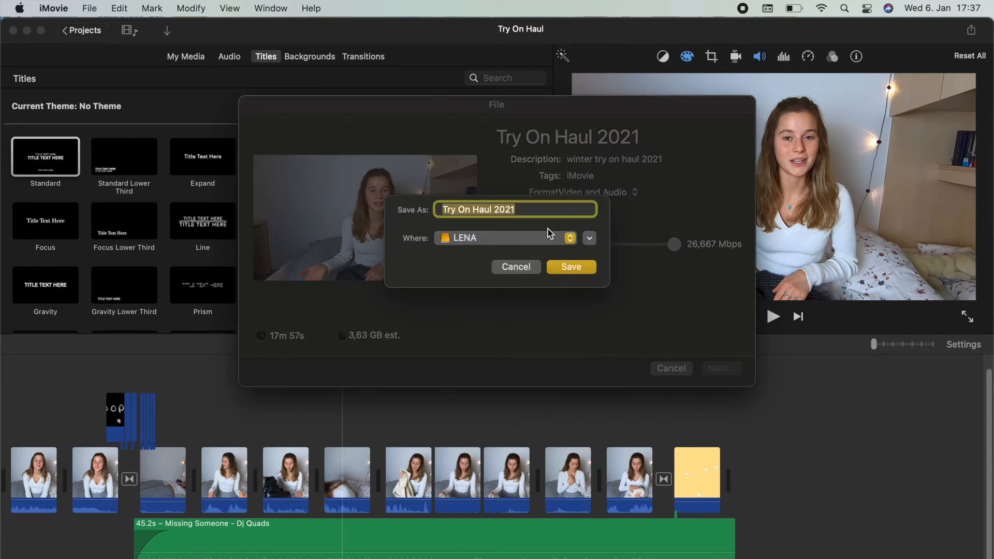
click(564, 270)
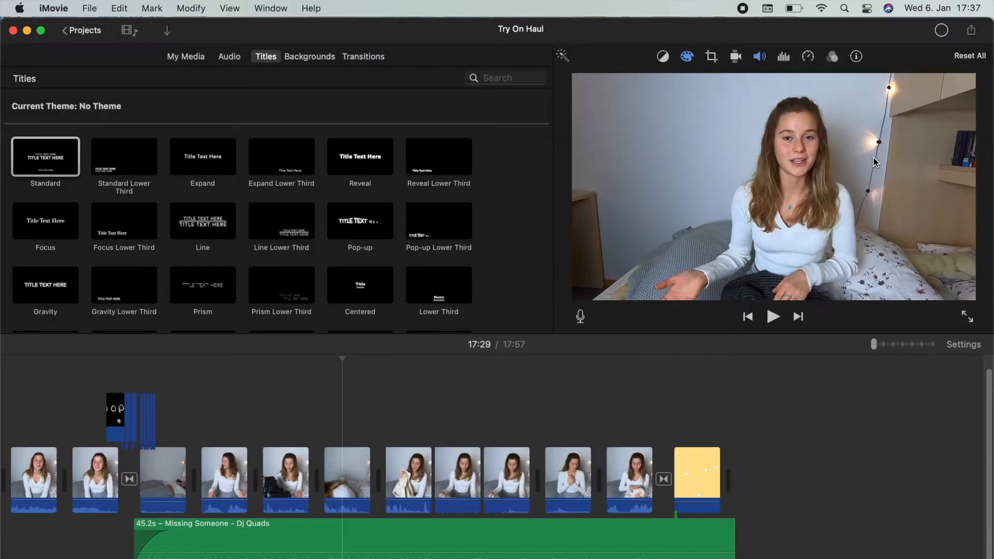
click(942, 31)
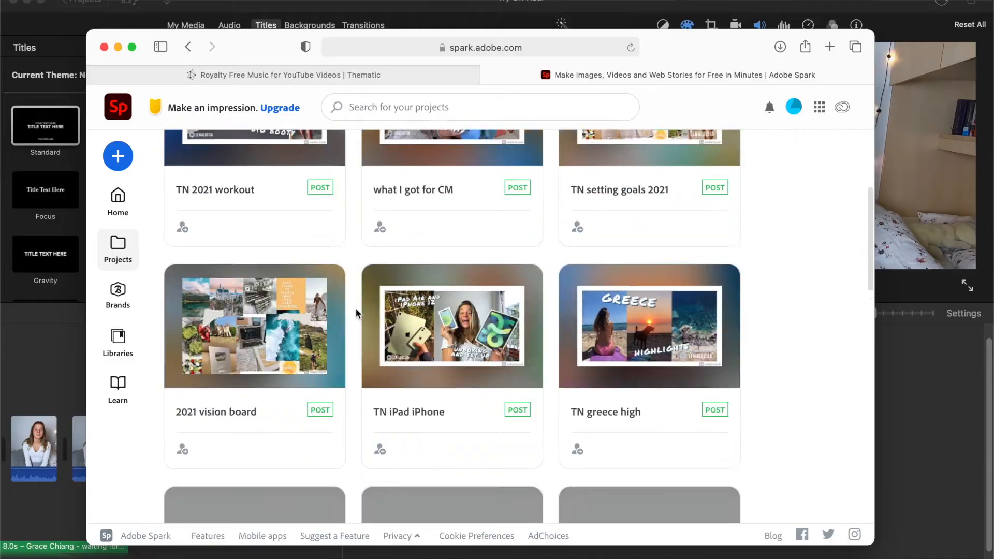
Step: Browse the existing thumbnail projects in Adobe Spark and start a new post from the "My Tasty Baking" collage template
scroll(355, 307, down, 15)
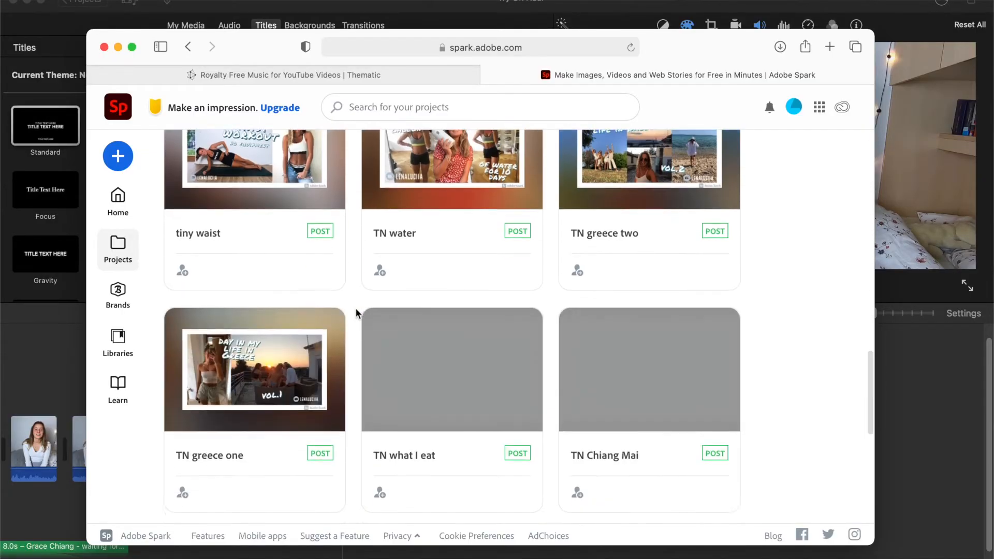
scroll(355, 307, down, 7)
click(118, 156)
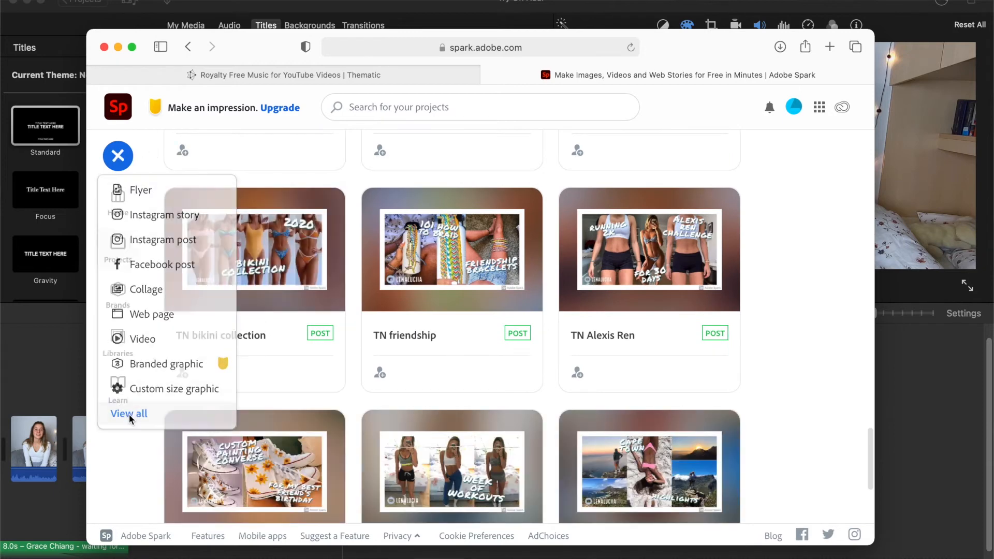
click(129, 414)
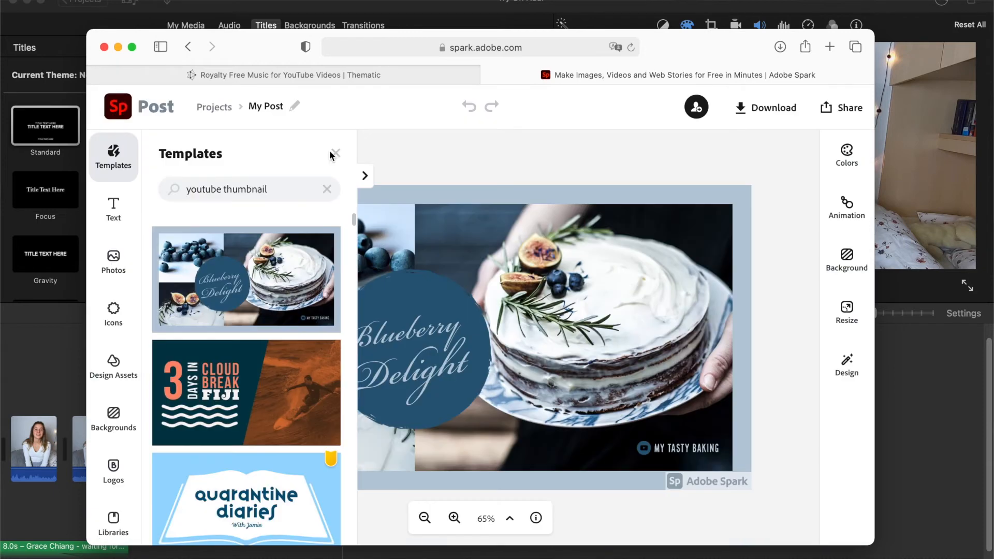
click(334, 155)
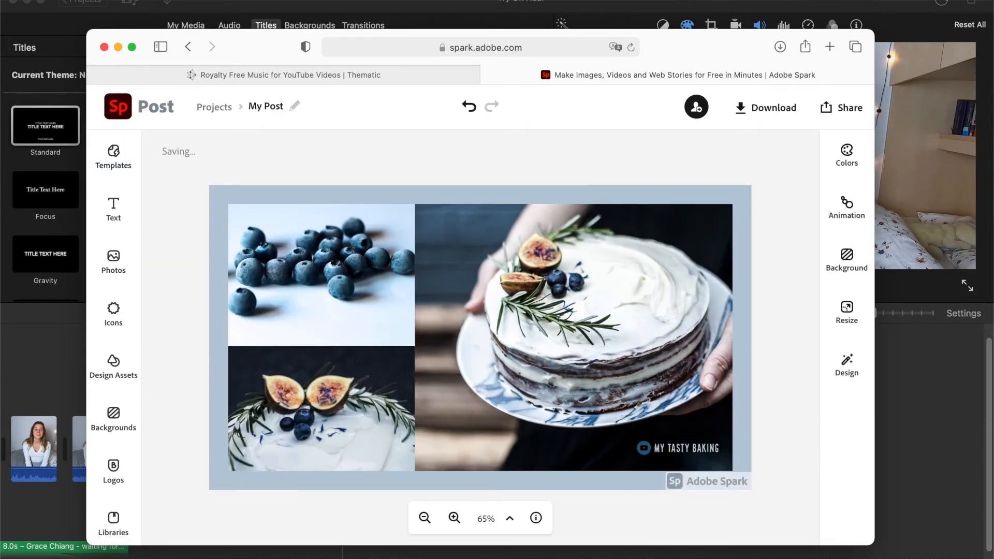
Step: Change the background color of the baking collage post to white
click(418, 194)
click(687, 192)
drag(710, 419, 689, 409)
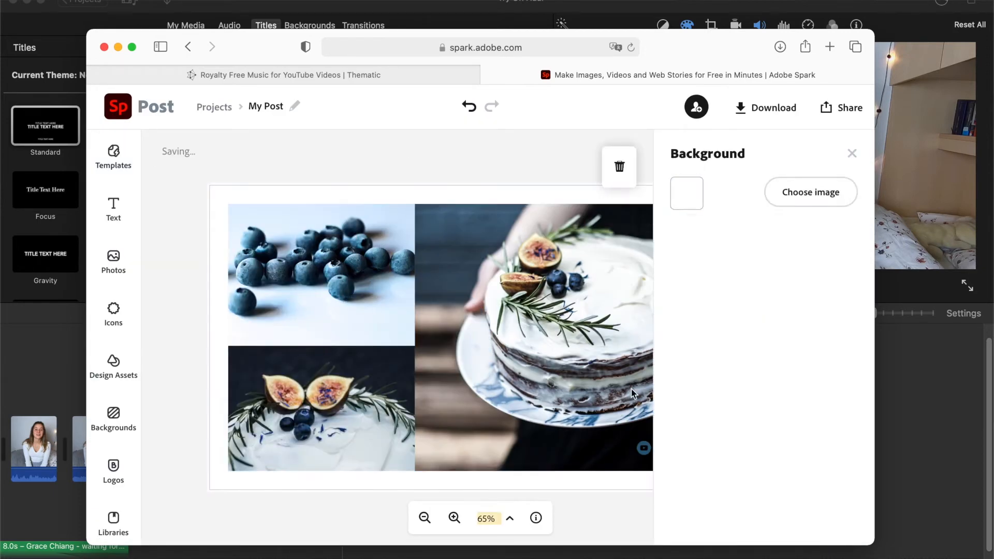
Step: Divide the collage into more cells and remove the template's blueberry and cake photos
click(619, 201)
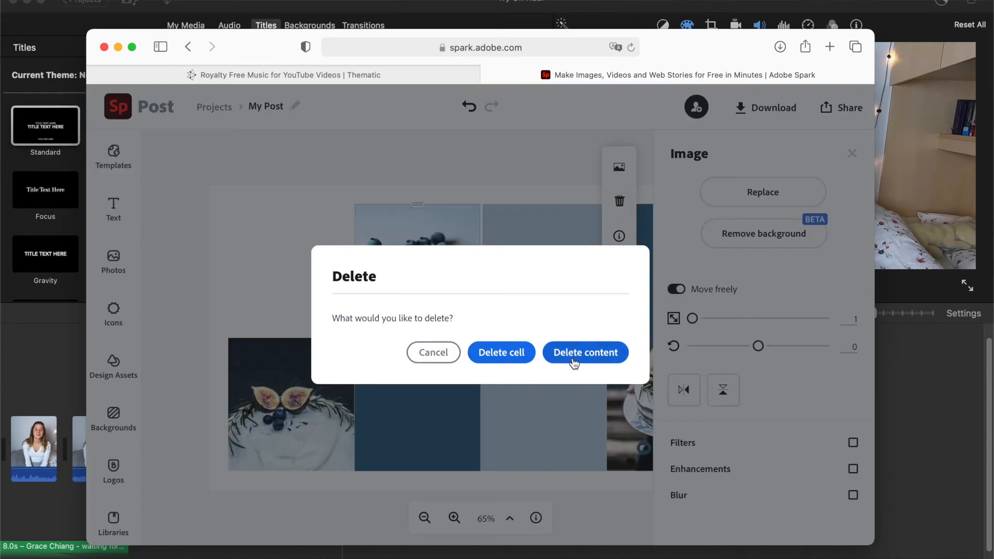
click(574, 352)
click(630, 399)
click(621, 201)
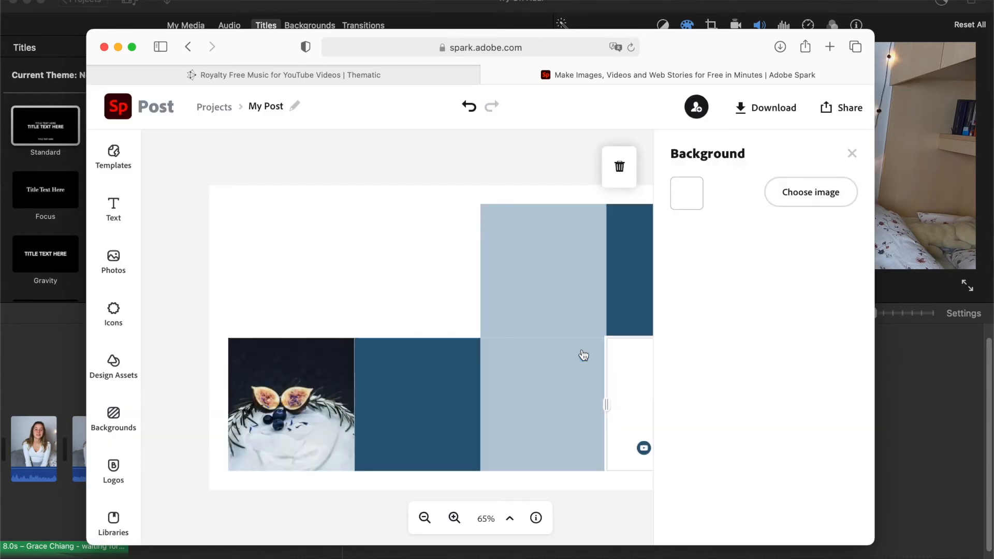